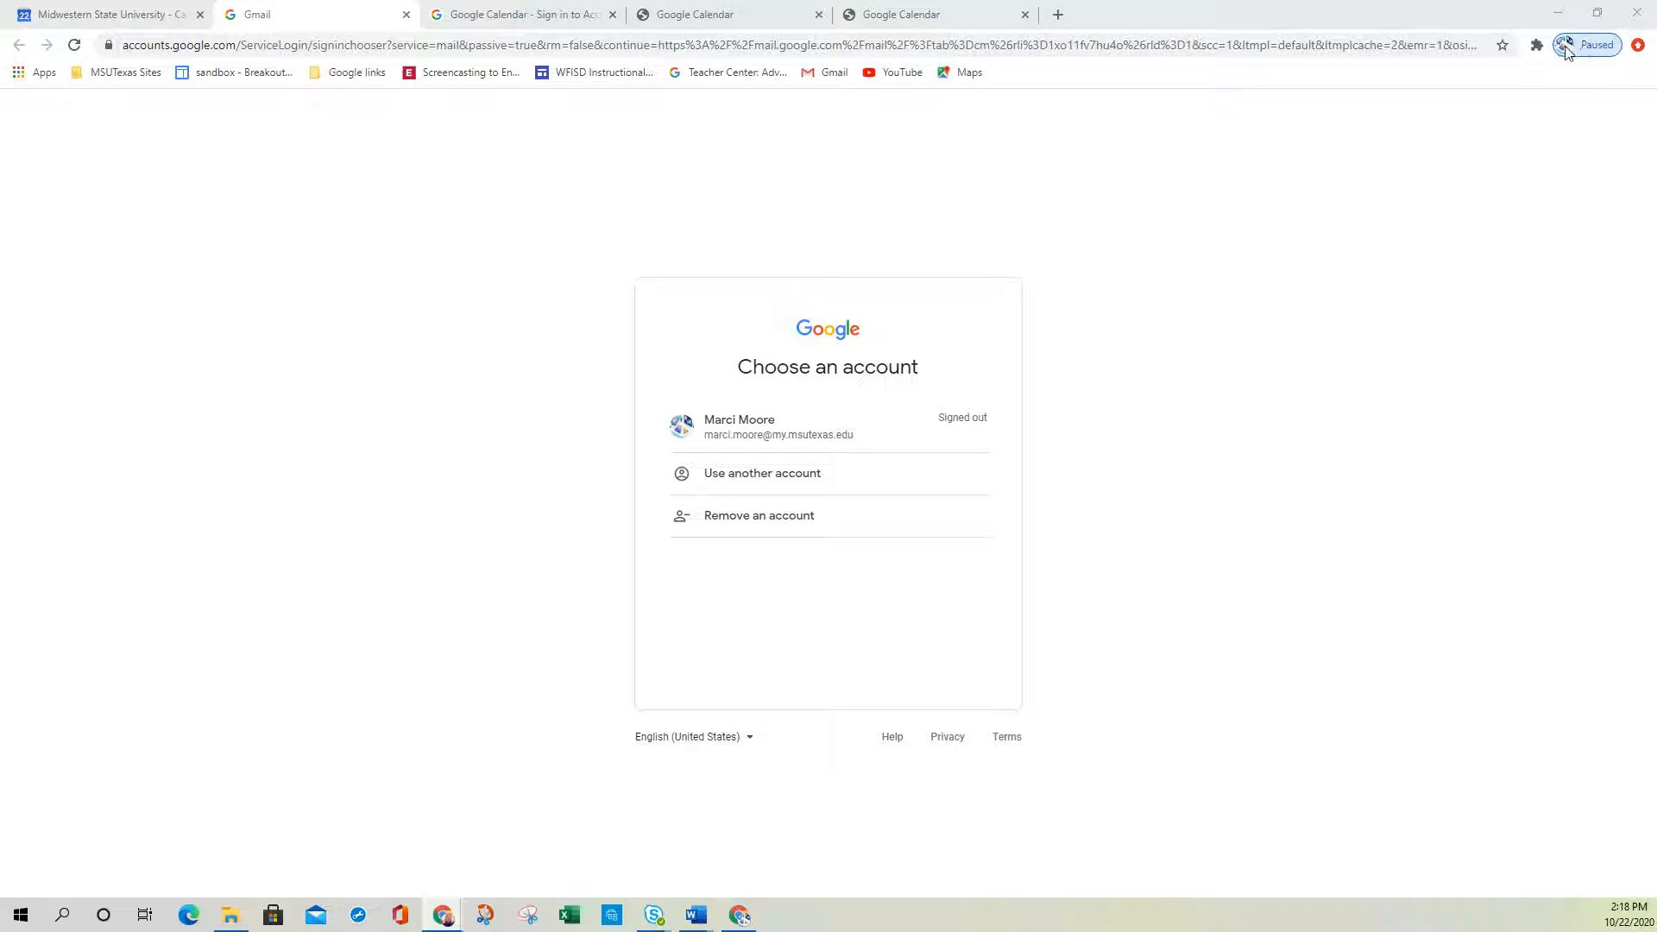
Sign back in to the paused Chrome profile through the university login page with the saved account credentials
click(1593, 50)
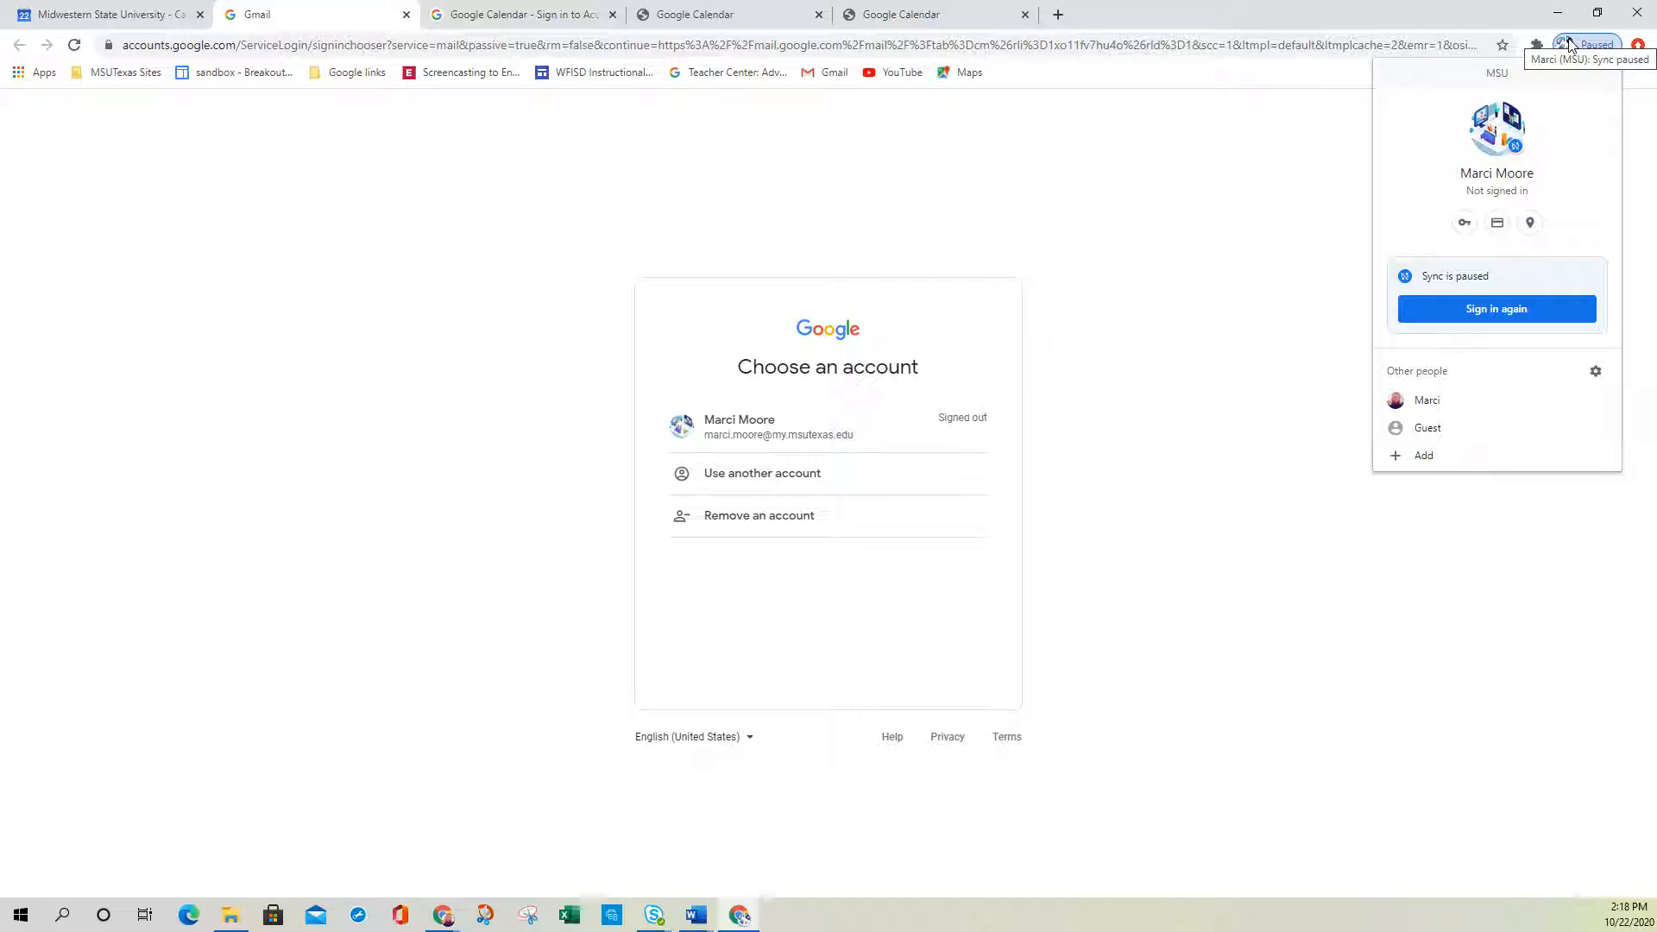
click(1509, 313)
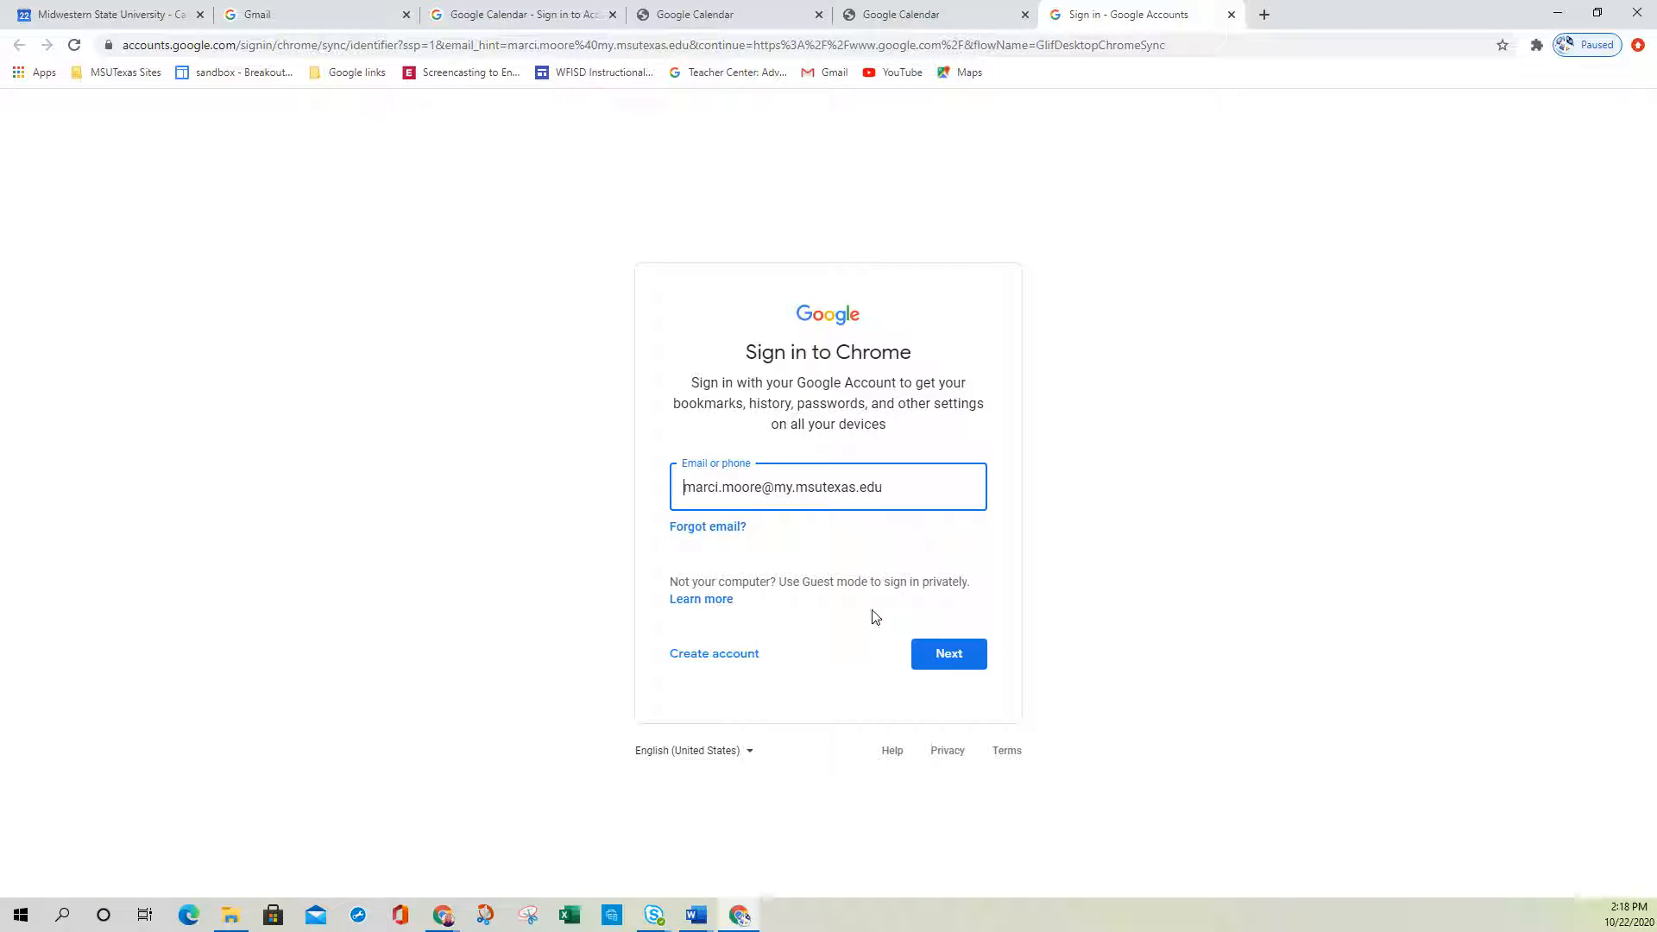
click(950, 655)
click(958, 657)
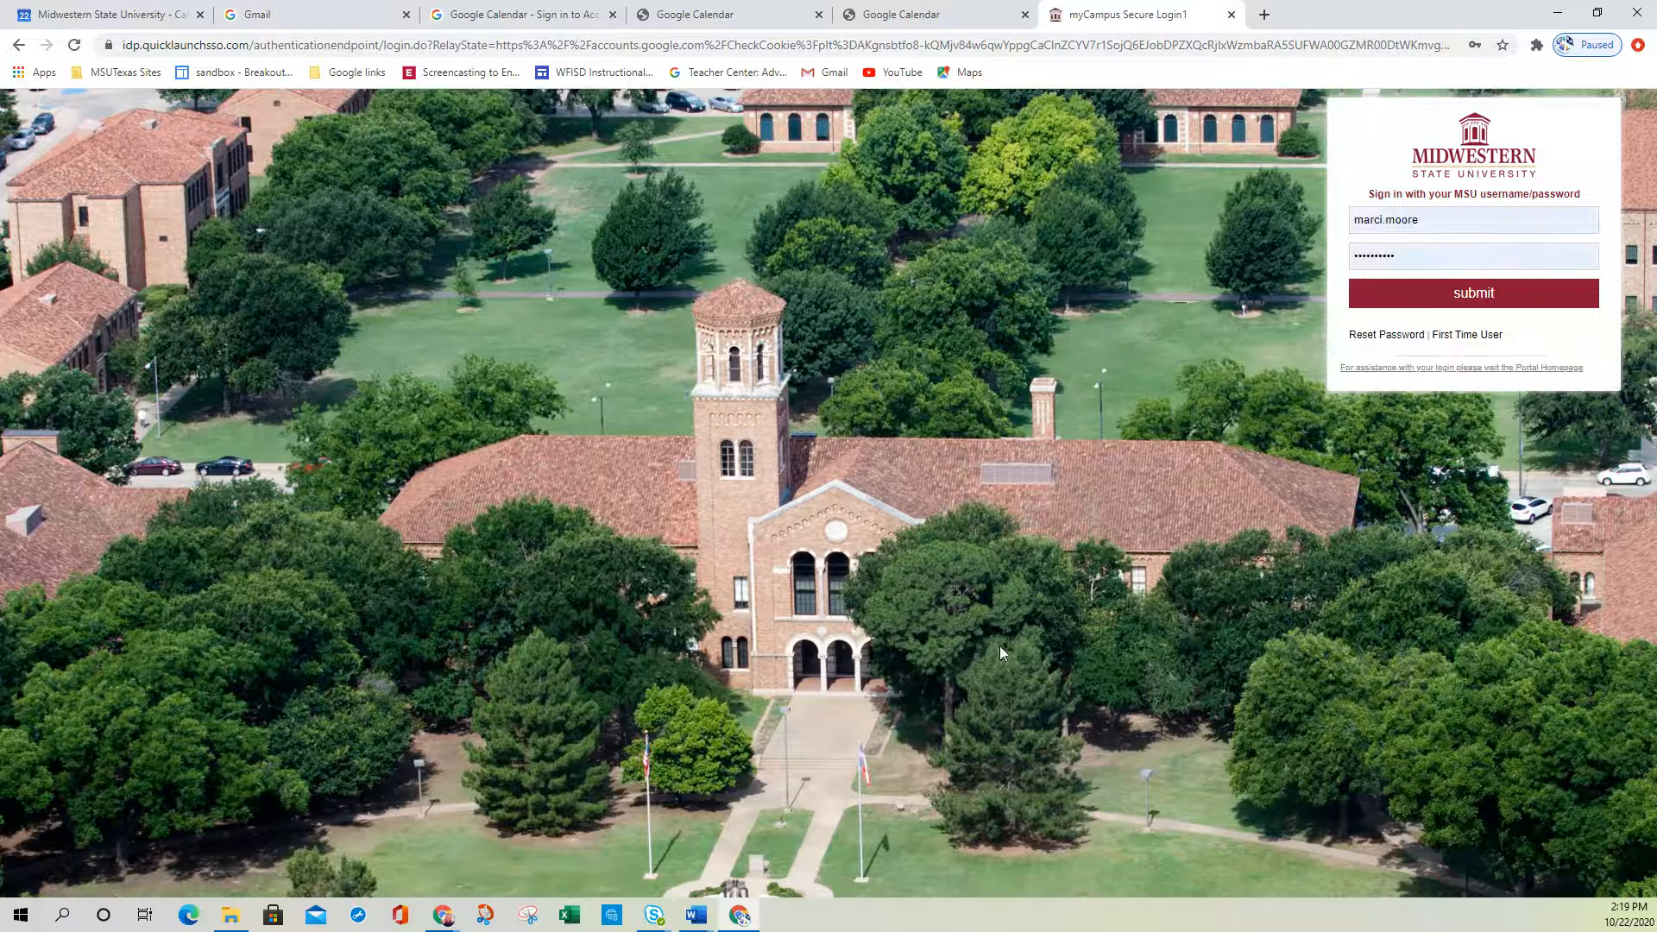
click(1499, 294)
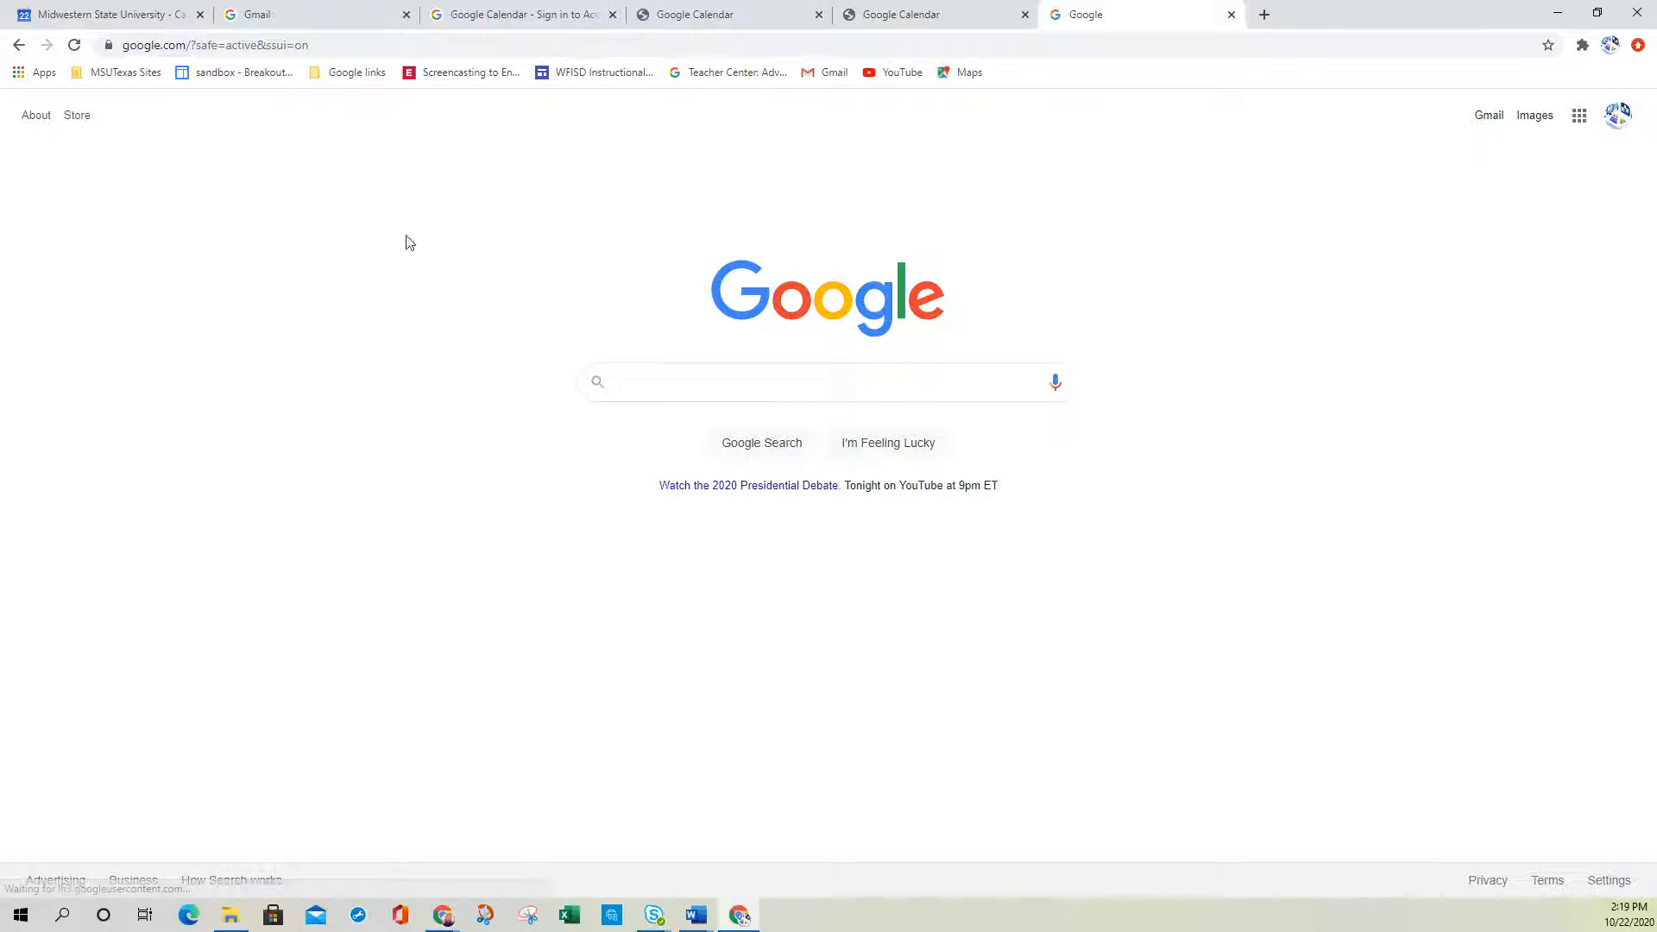
Open the Gmail inbox and go from there to Google Calendar in Week view
click(1579, 116)
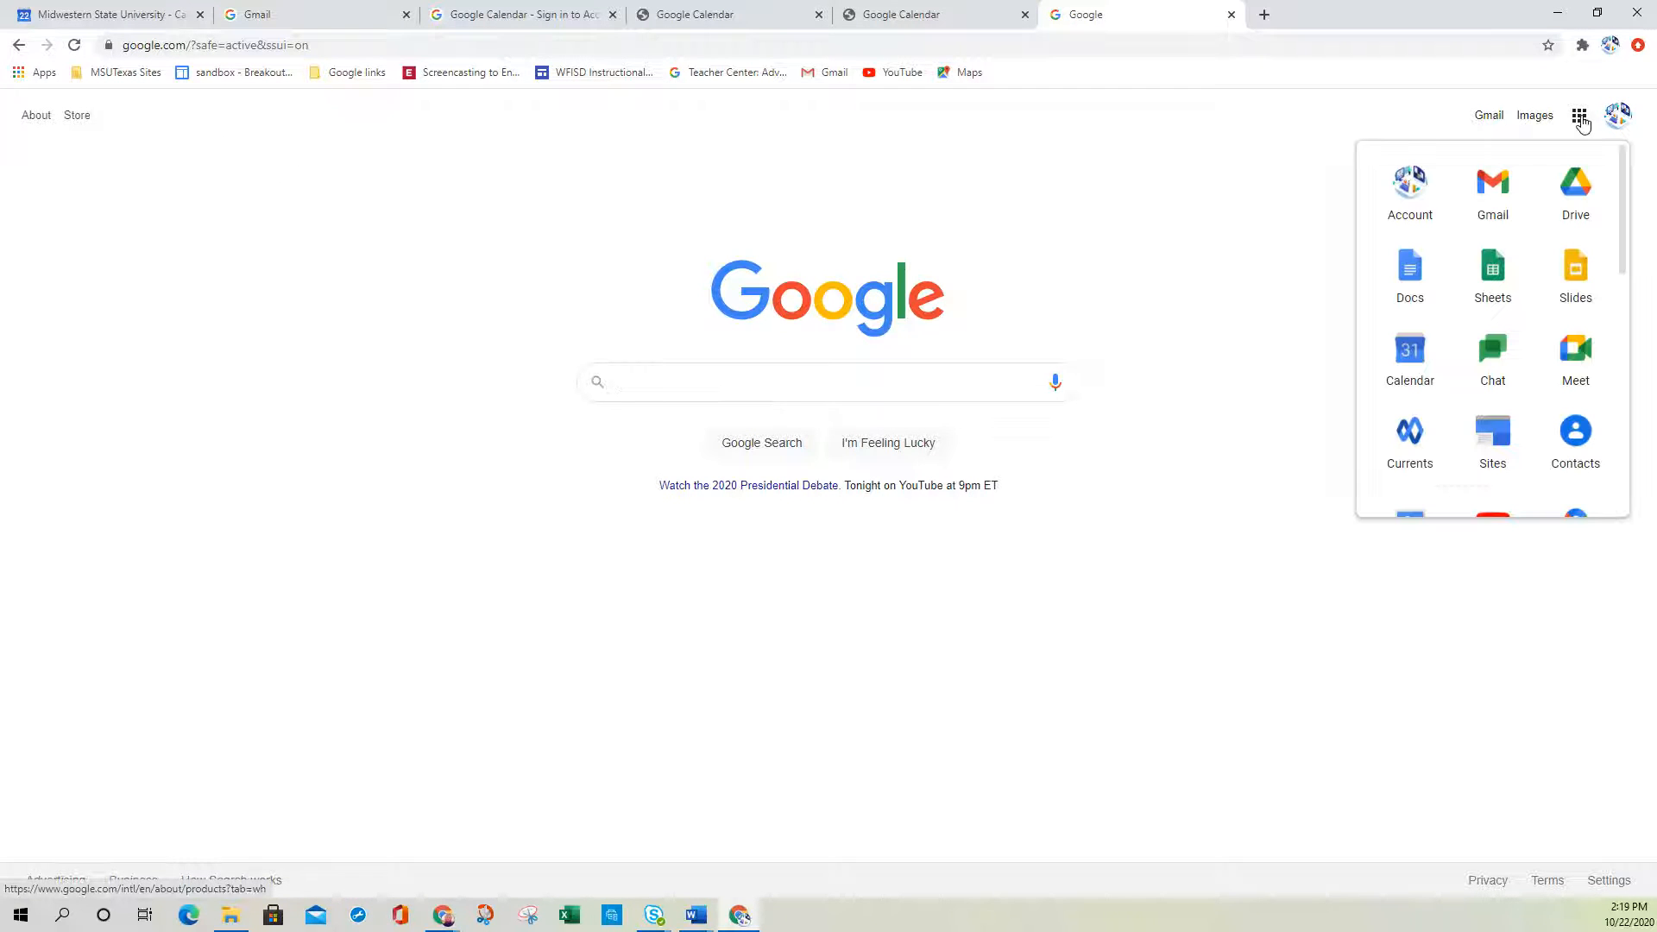
click(1501, 196)
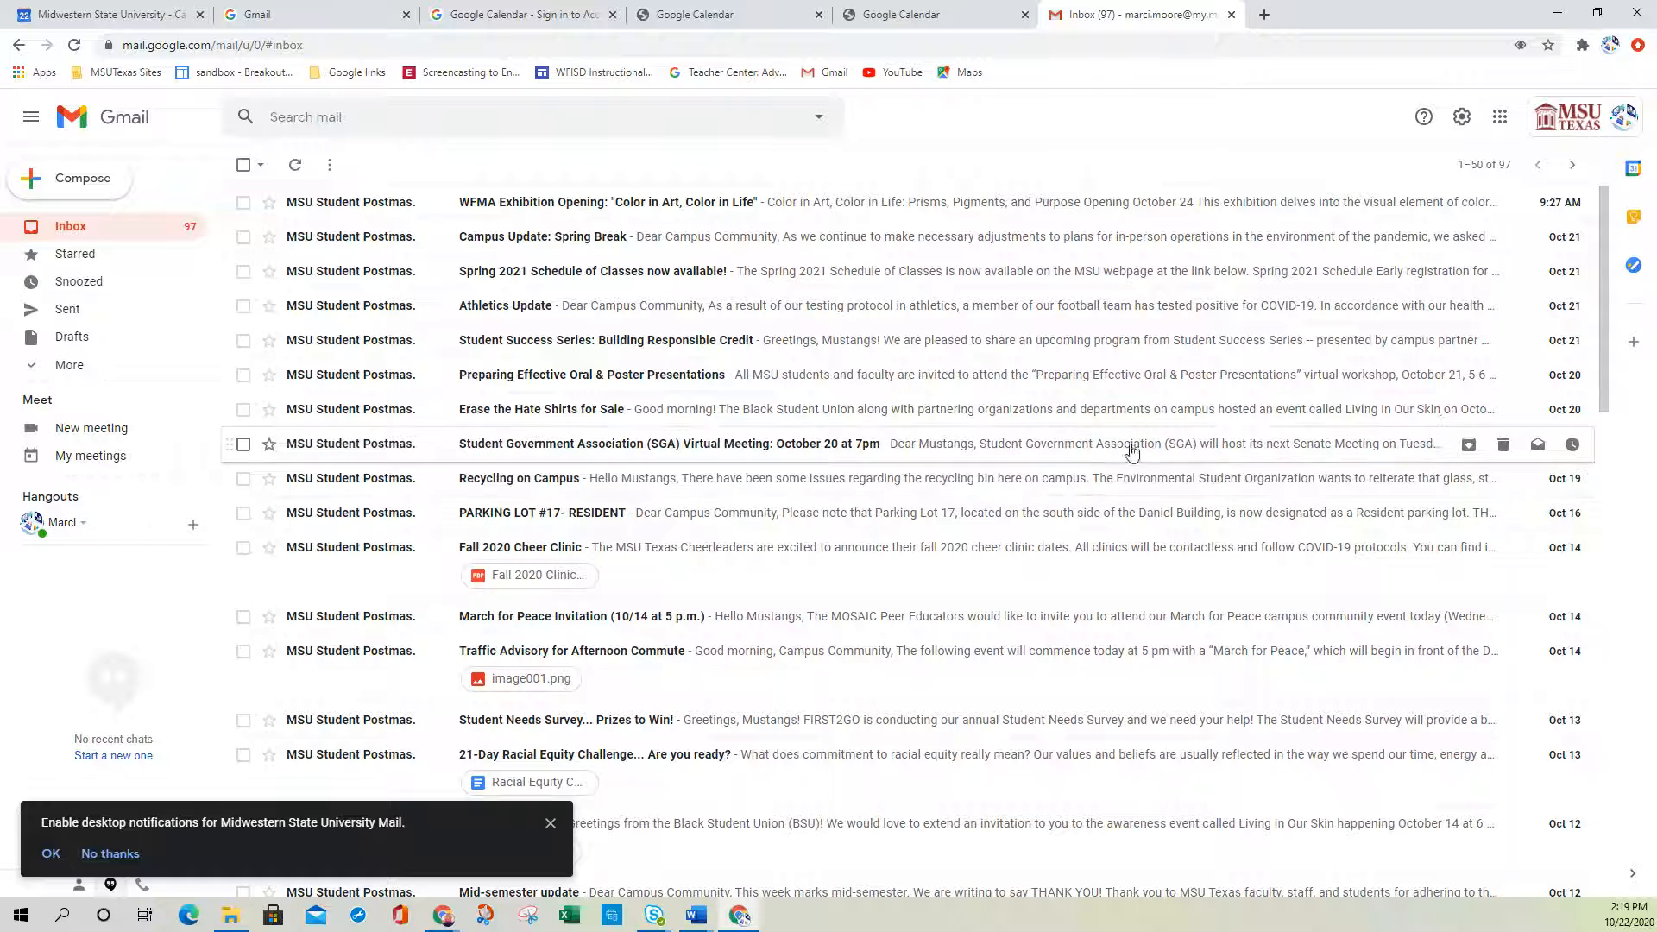
click(1500, 121)
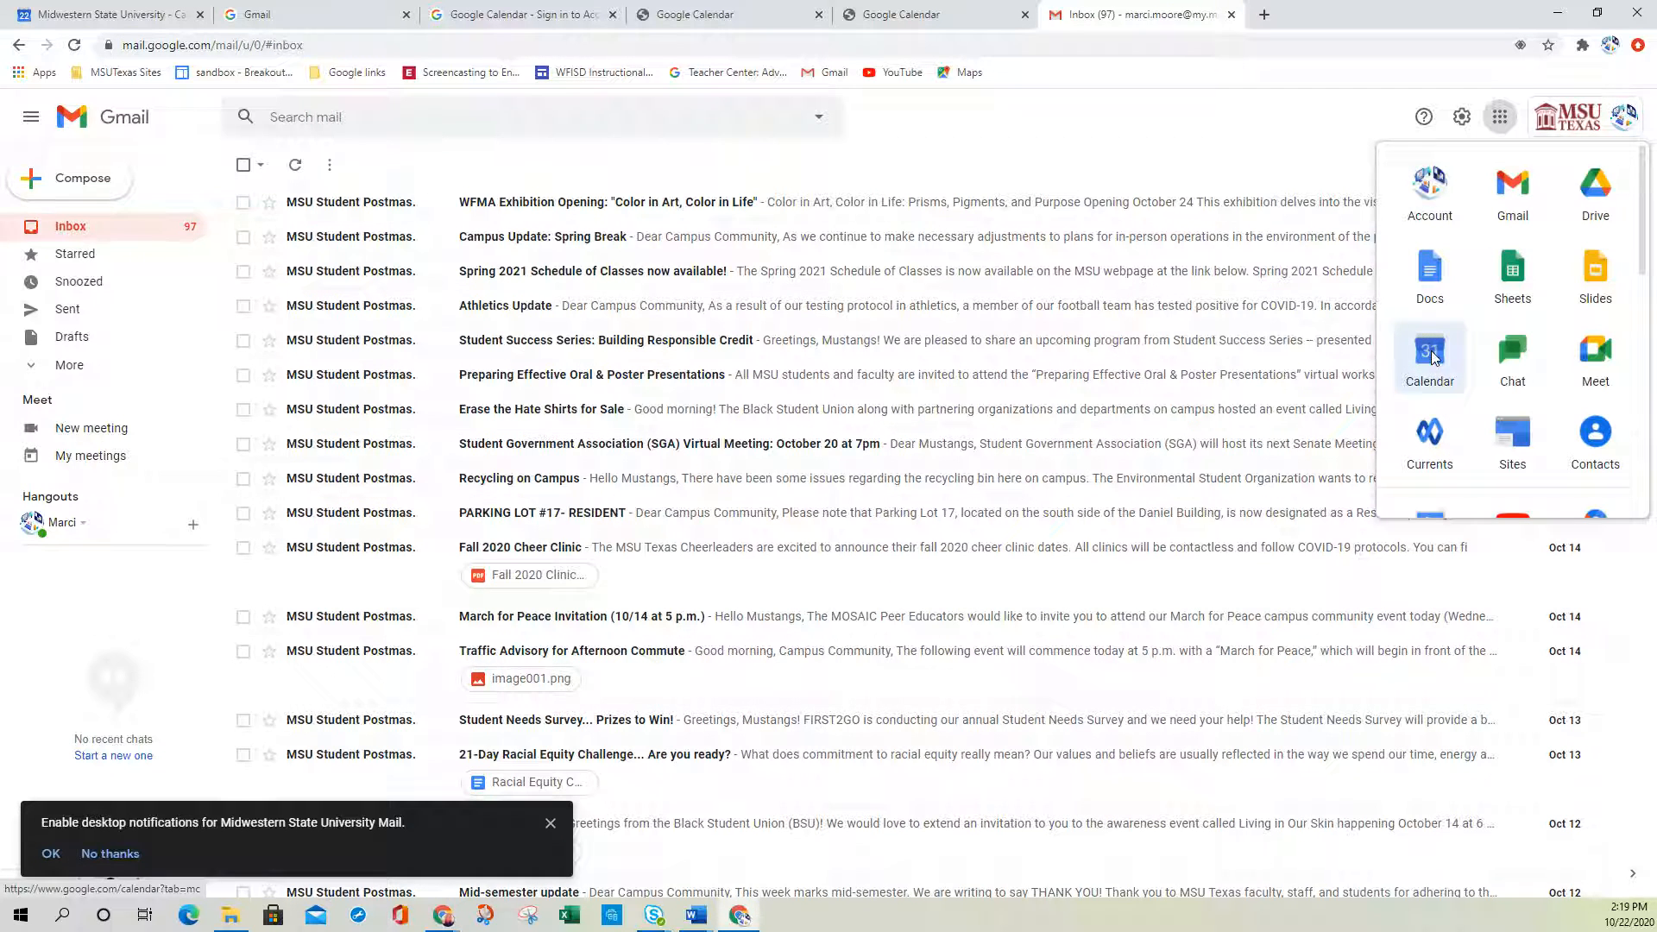
click(1431, 357)
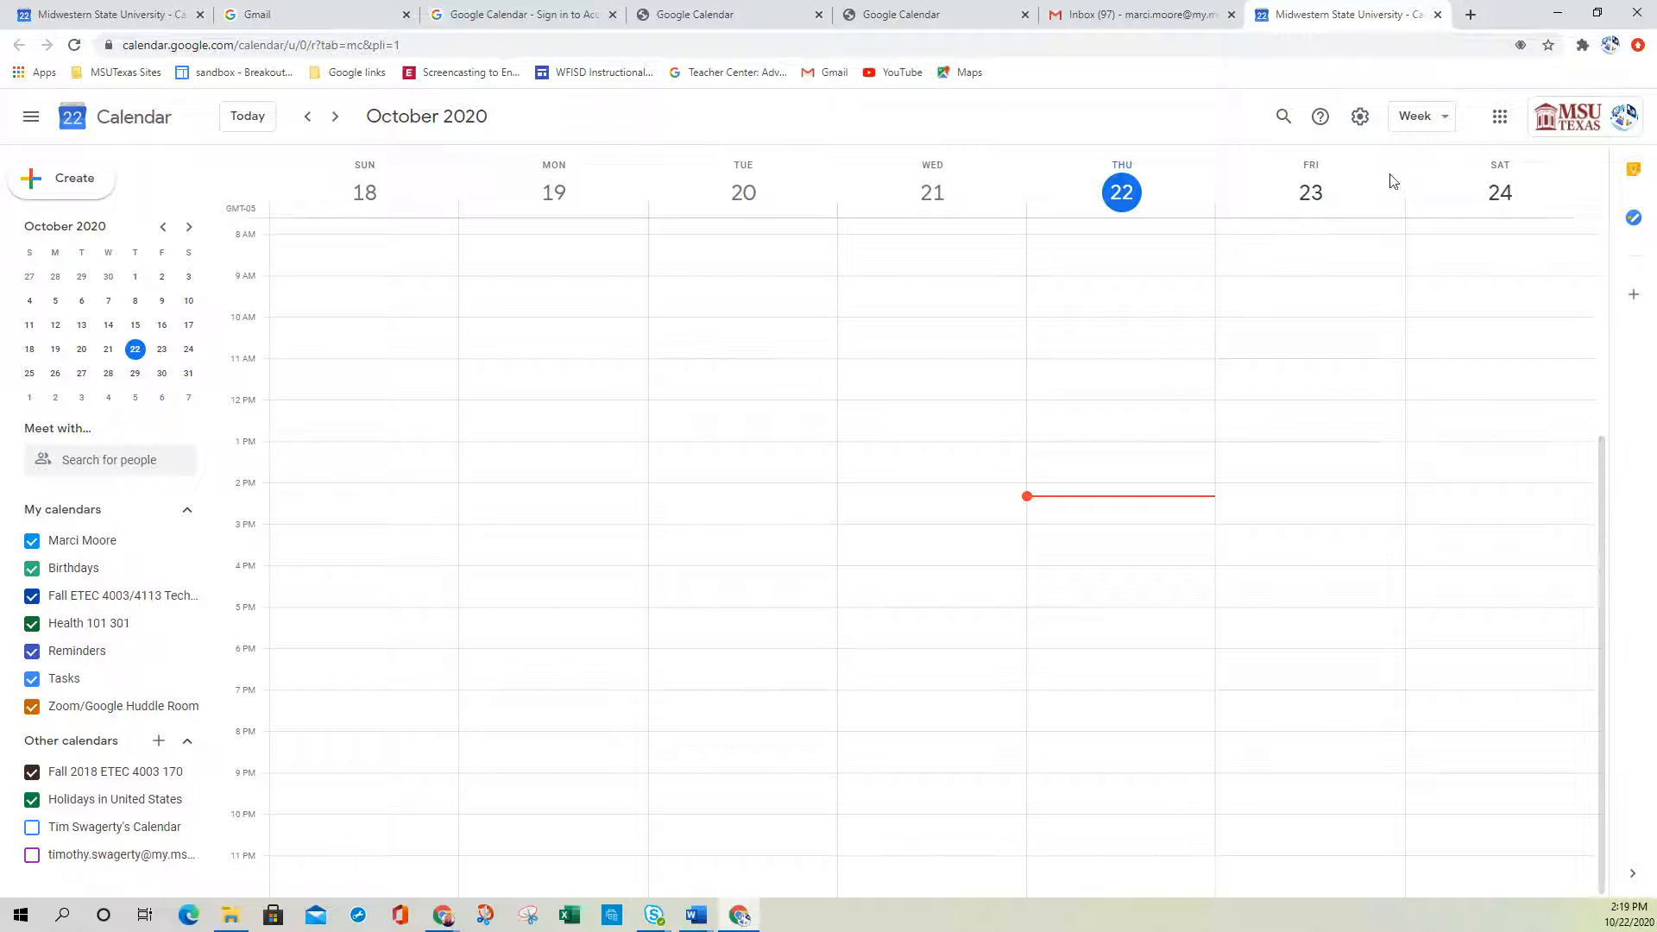
click(1419, 117)
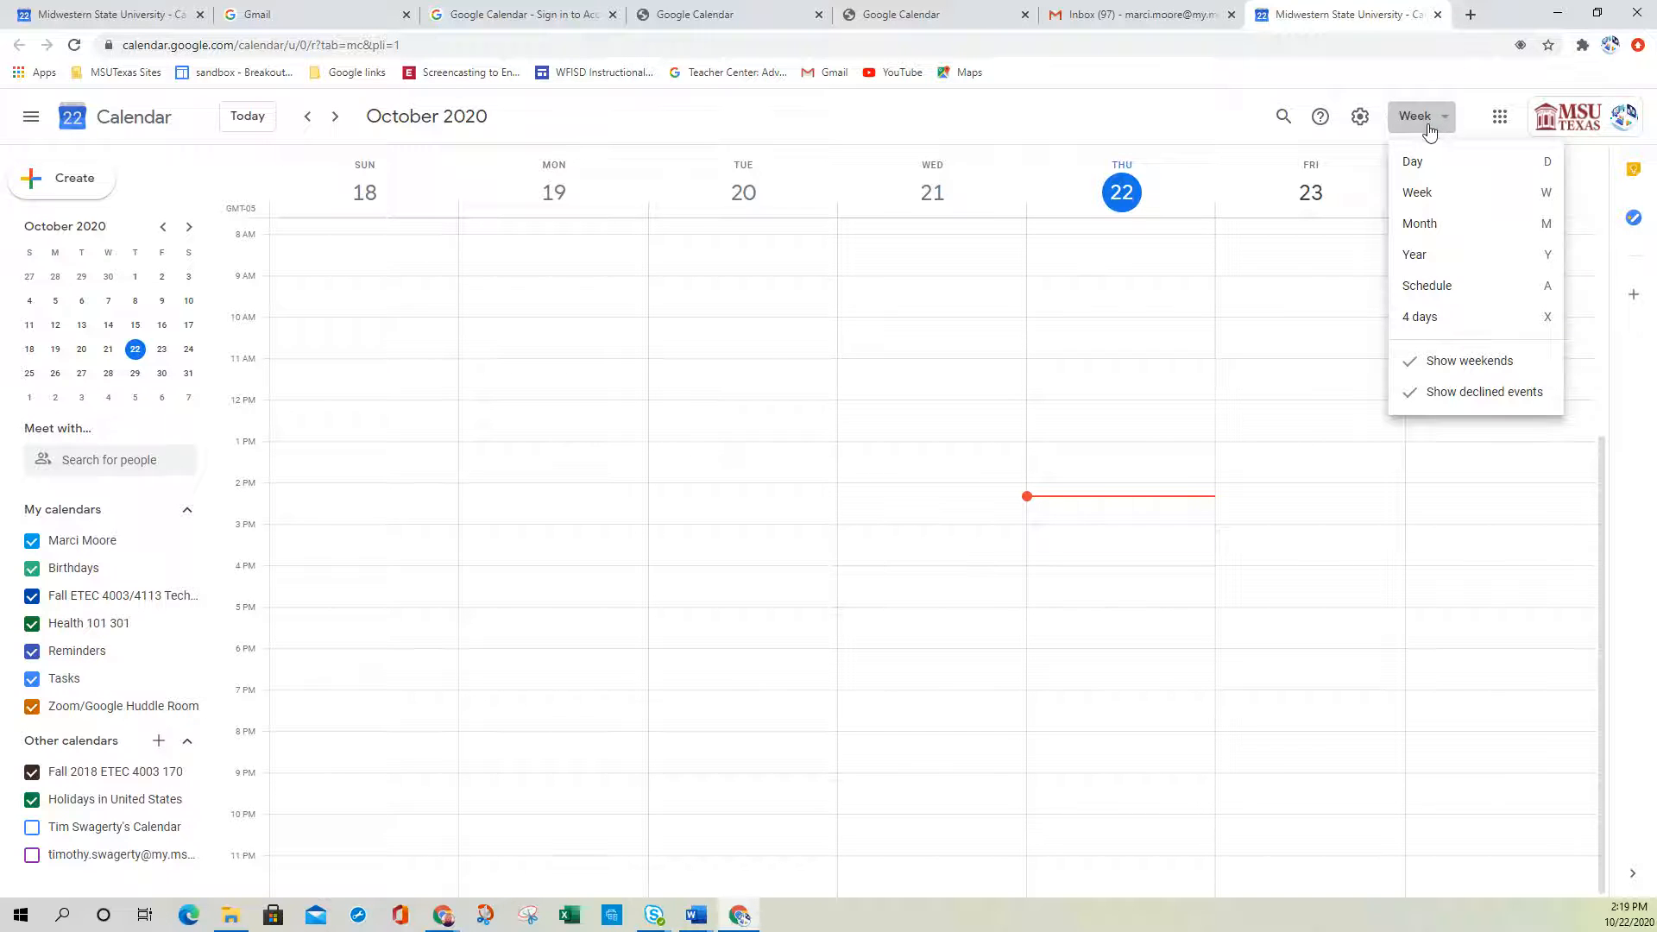
click(1429, 197)
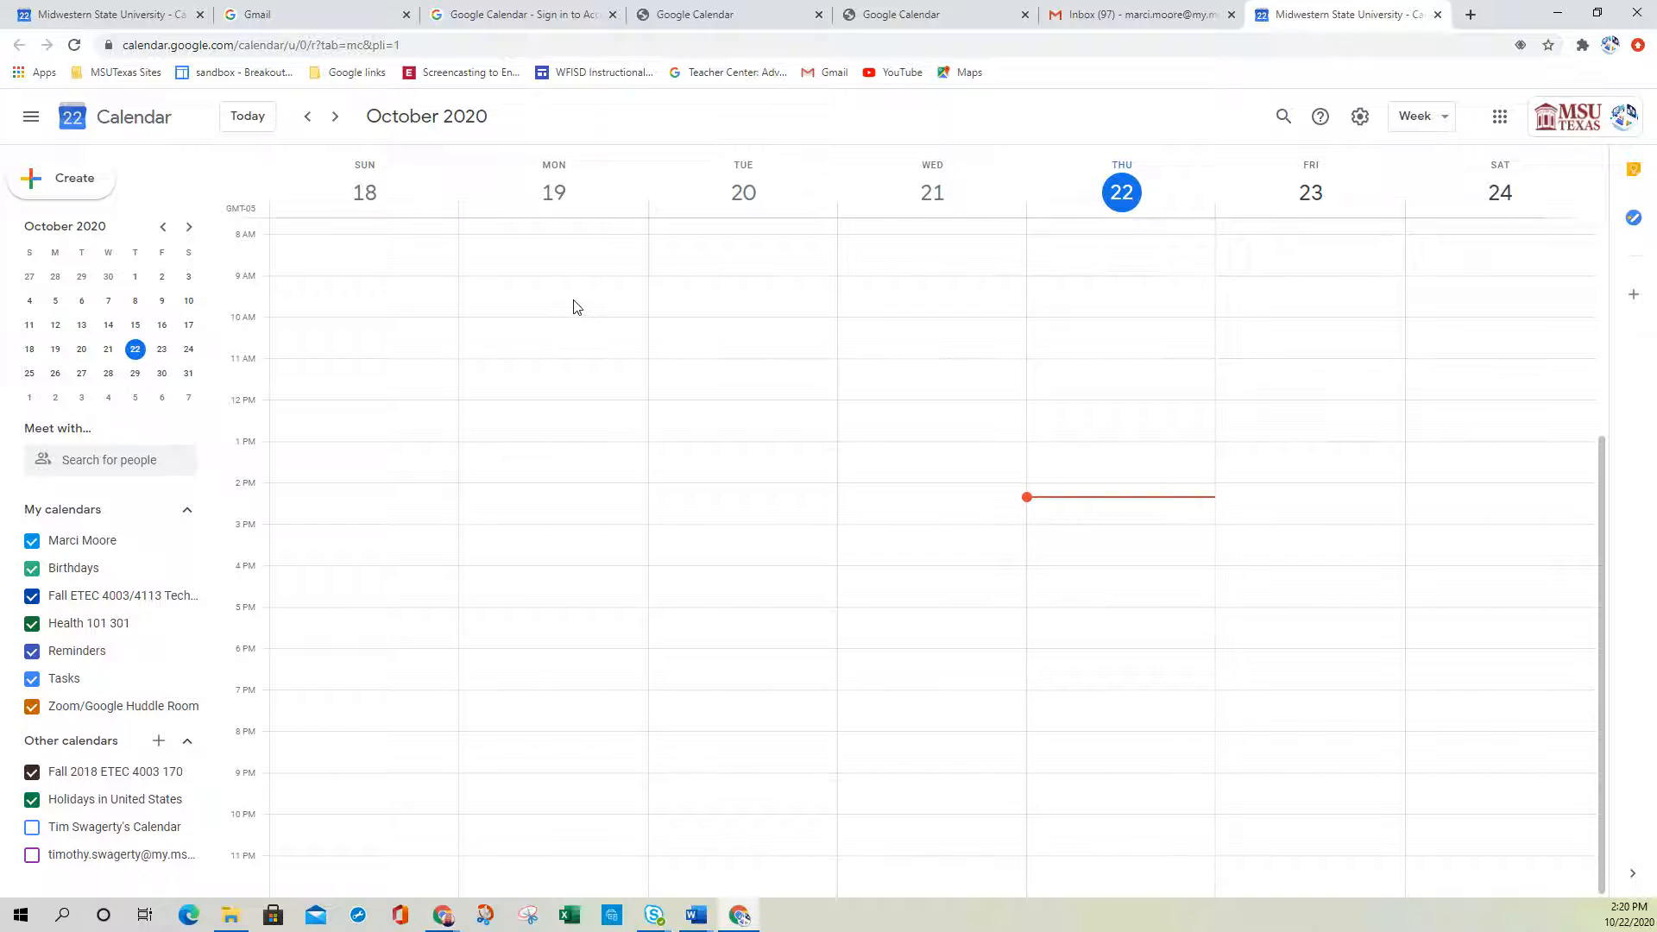
Create an appointment-slots entry on Monday, October 19 from 9 to 10am, open its full options and title it "Office Hours"
click(530, 292)
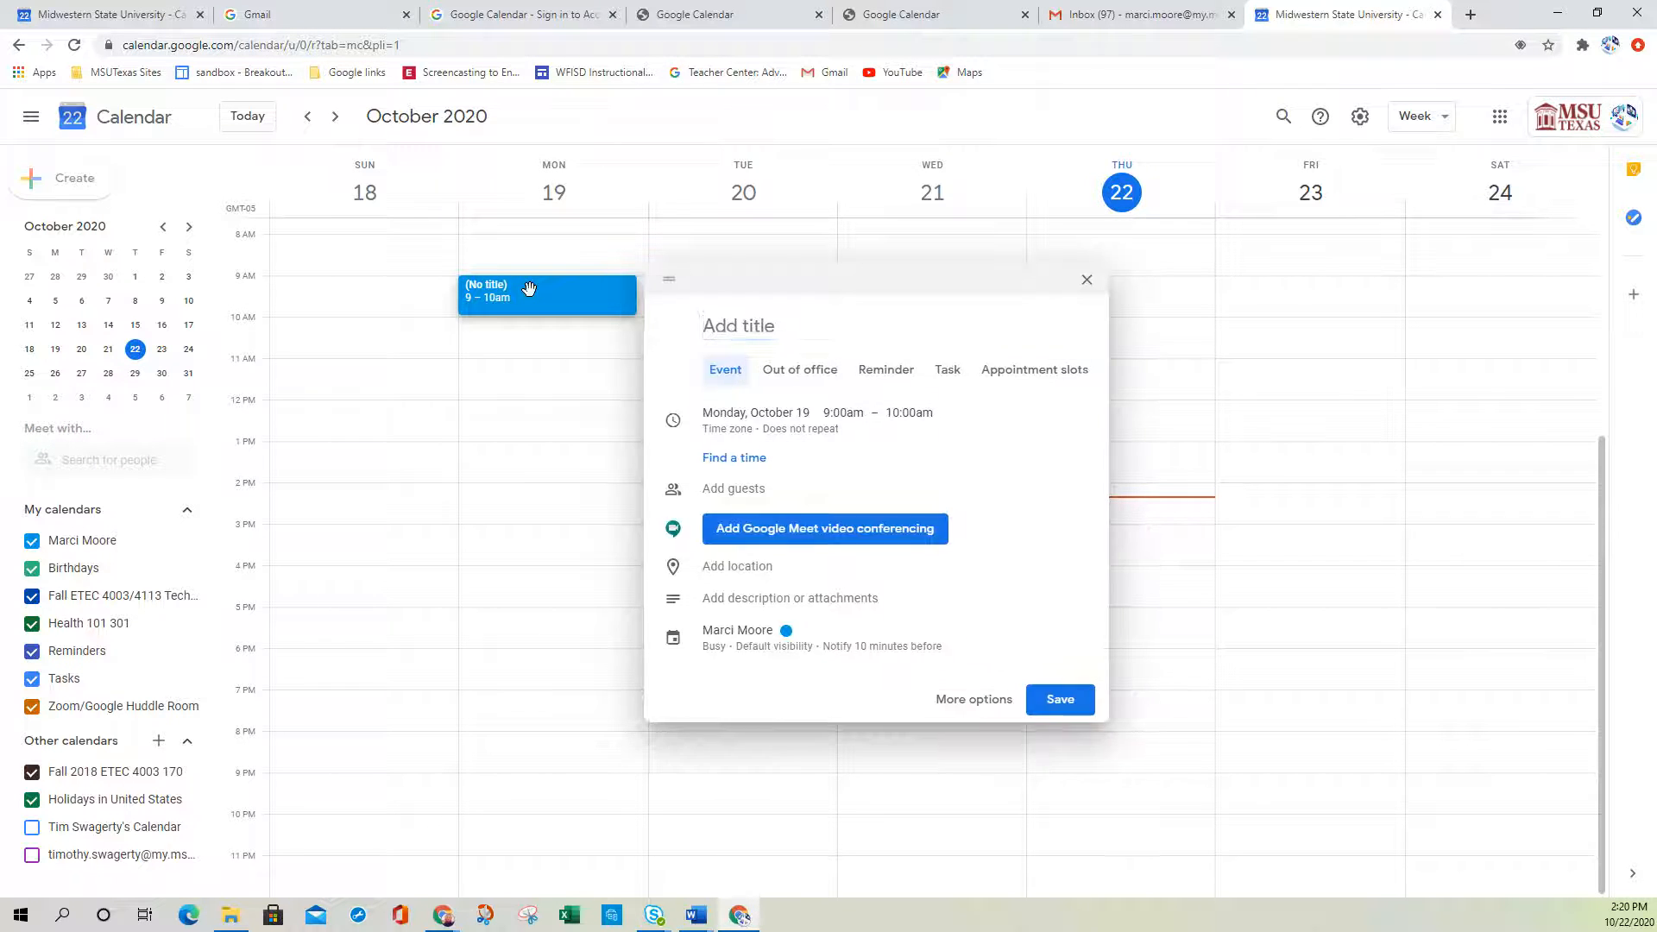
click(1021, 371)
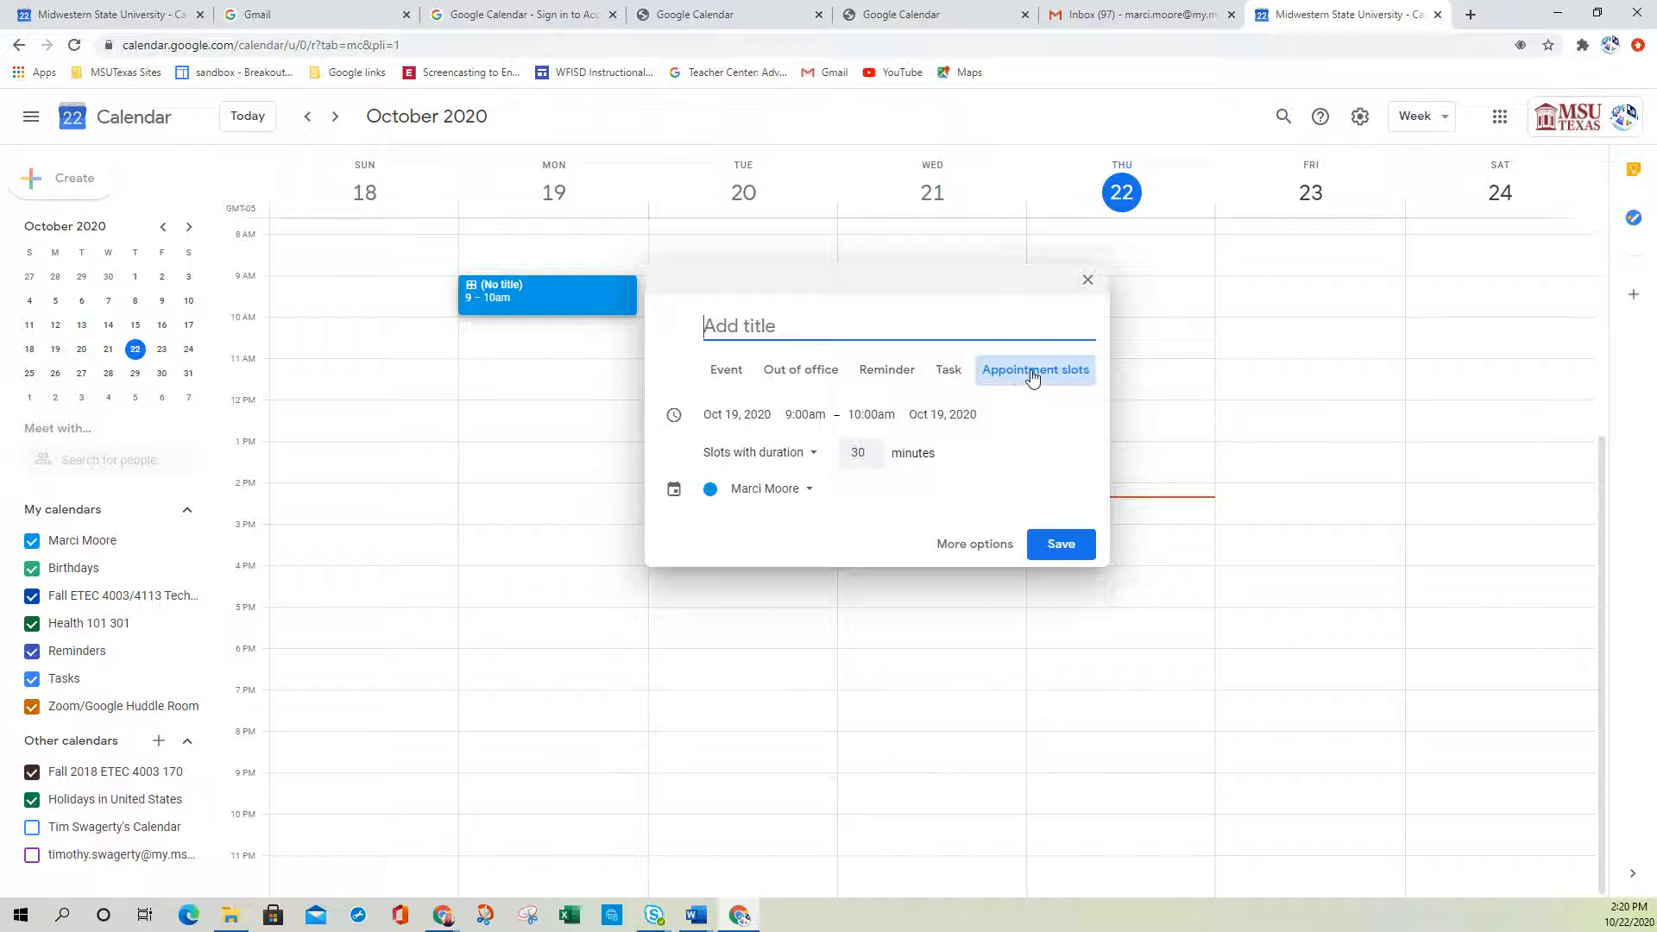
click(968, 545)
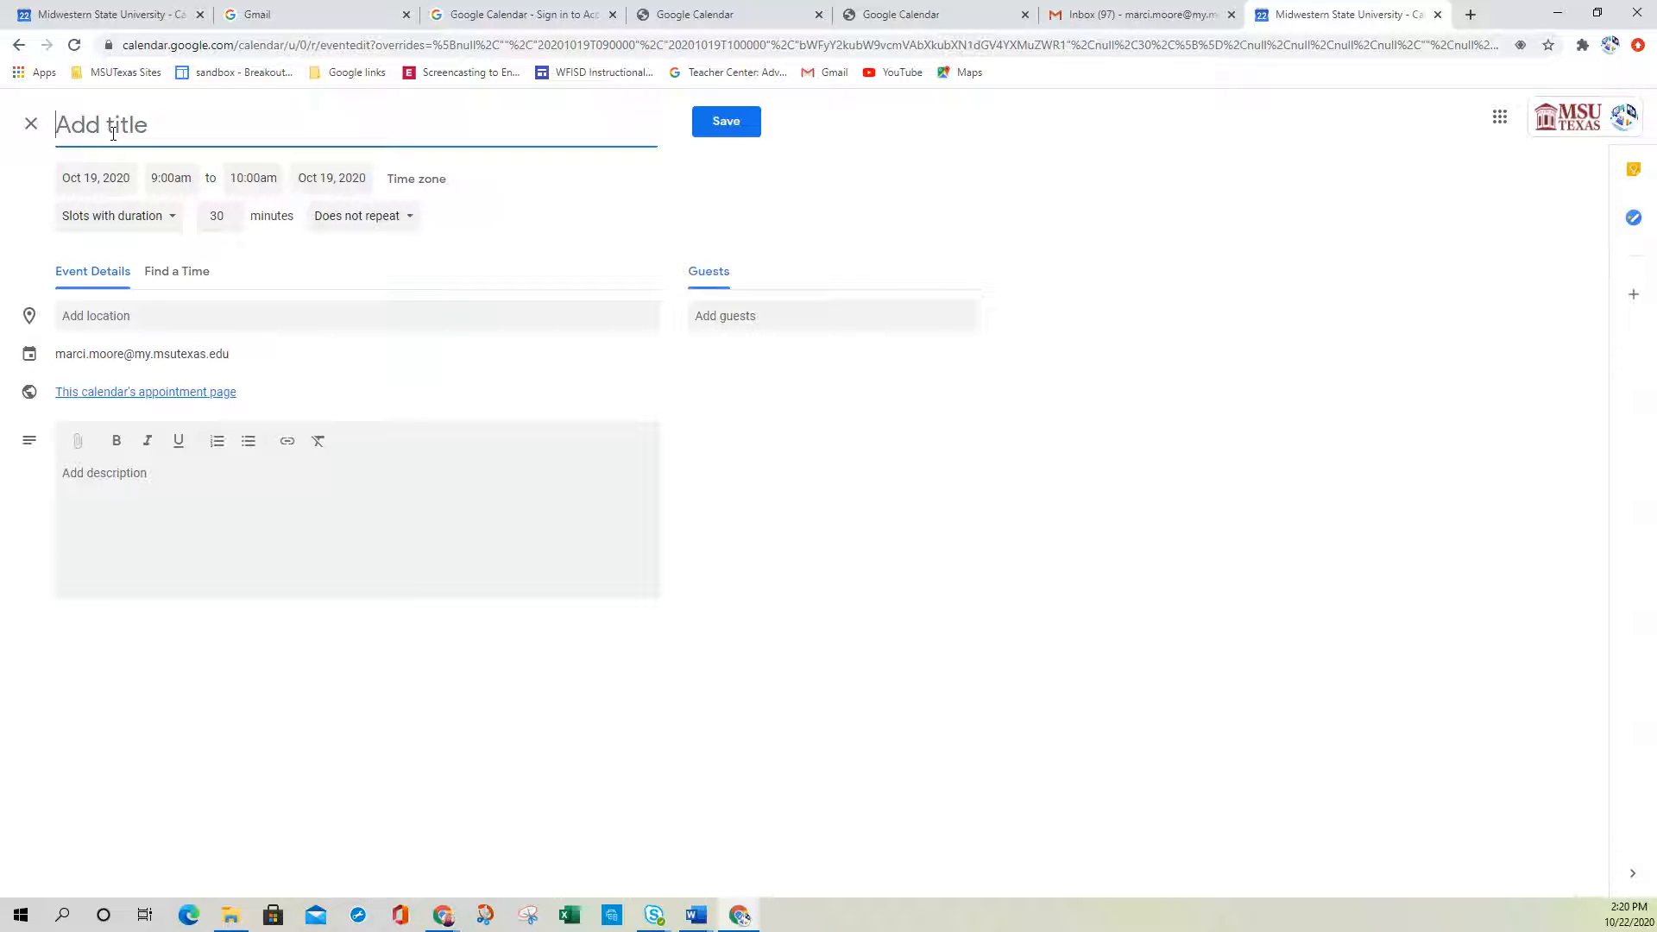
text(Office Hours)
Set the slot duration to 15 minutes and make the appointment slots repeat every weekday (Monday to Friday)
click(230, 221)
click(229, 221)
click(229, 221)
click(230, 221)
click(229, 221)
click(230, 221)
click(229, 221)
click(230, 221)
click(229, 221)
click(229, 221)
click(229, 221)
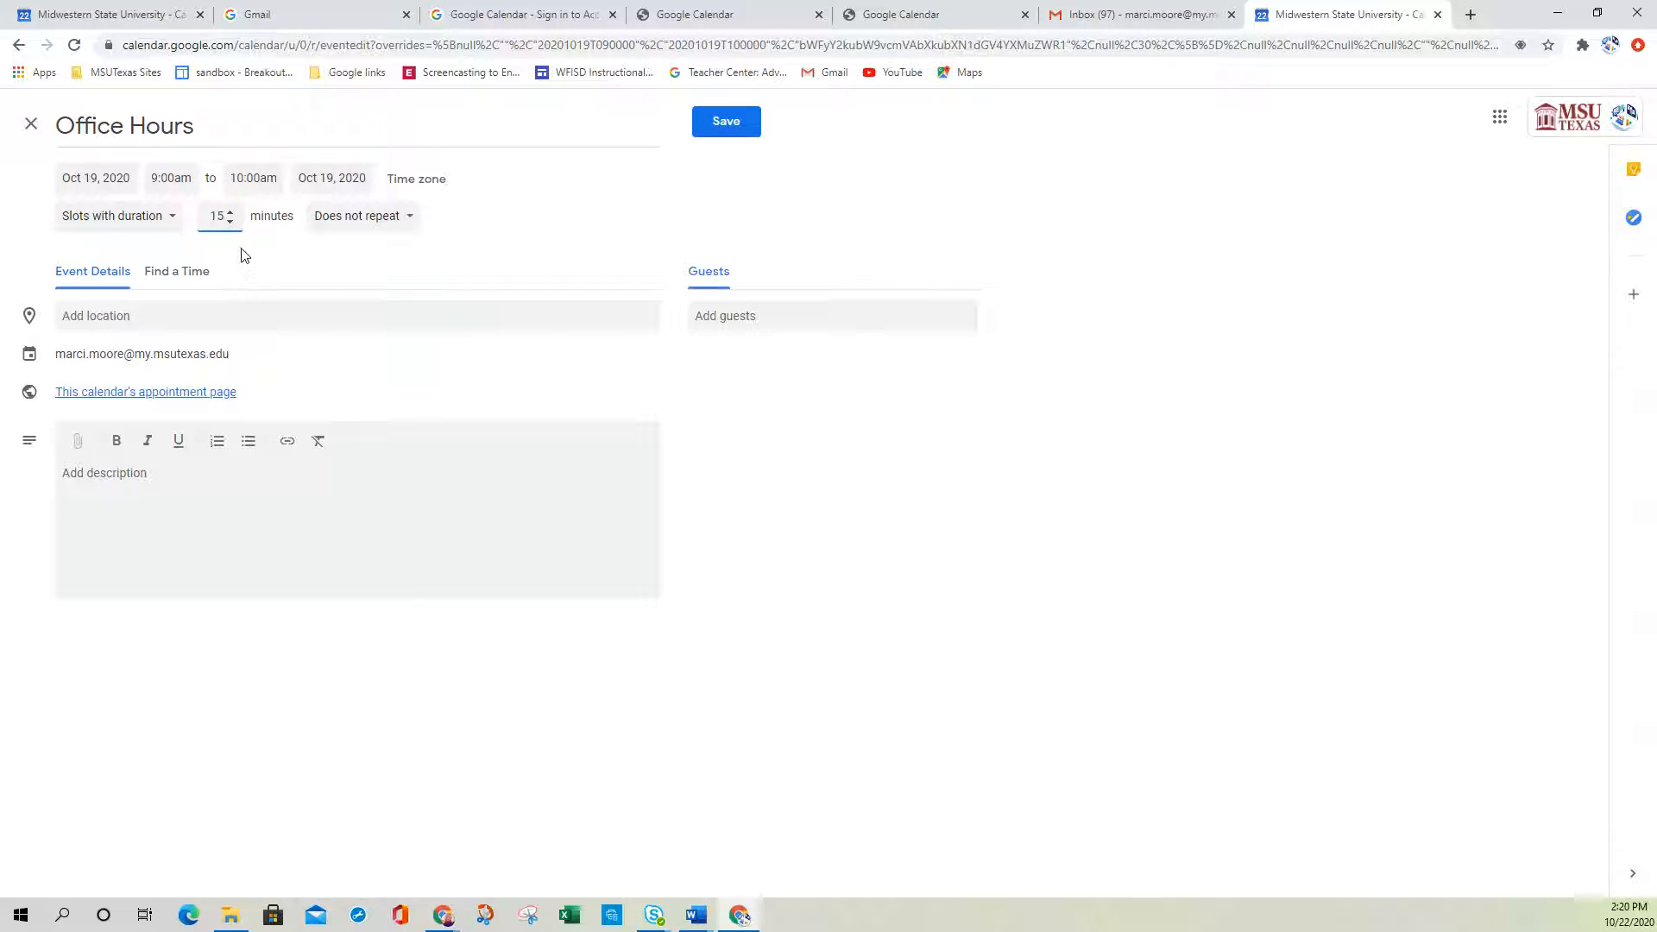
click(371, 224)
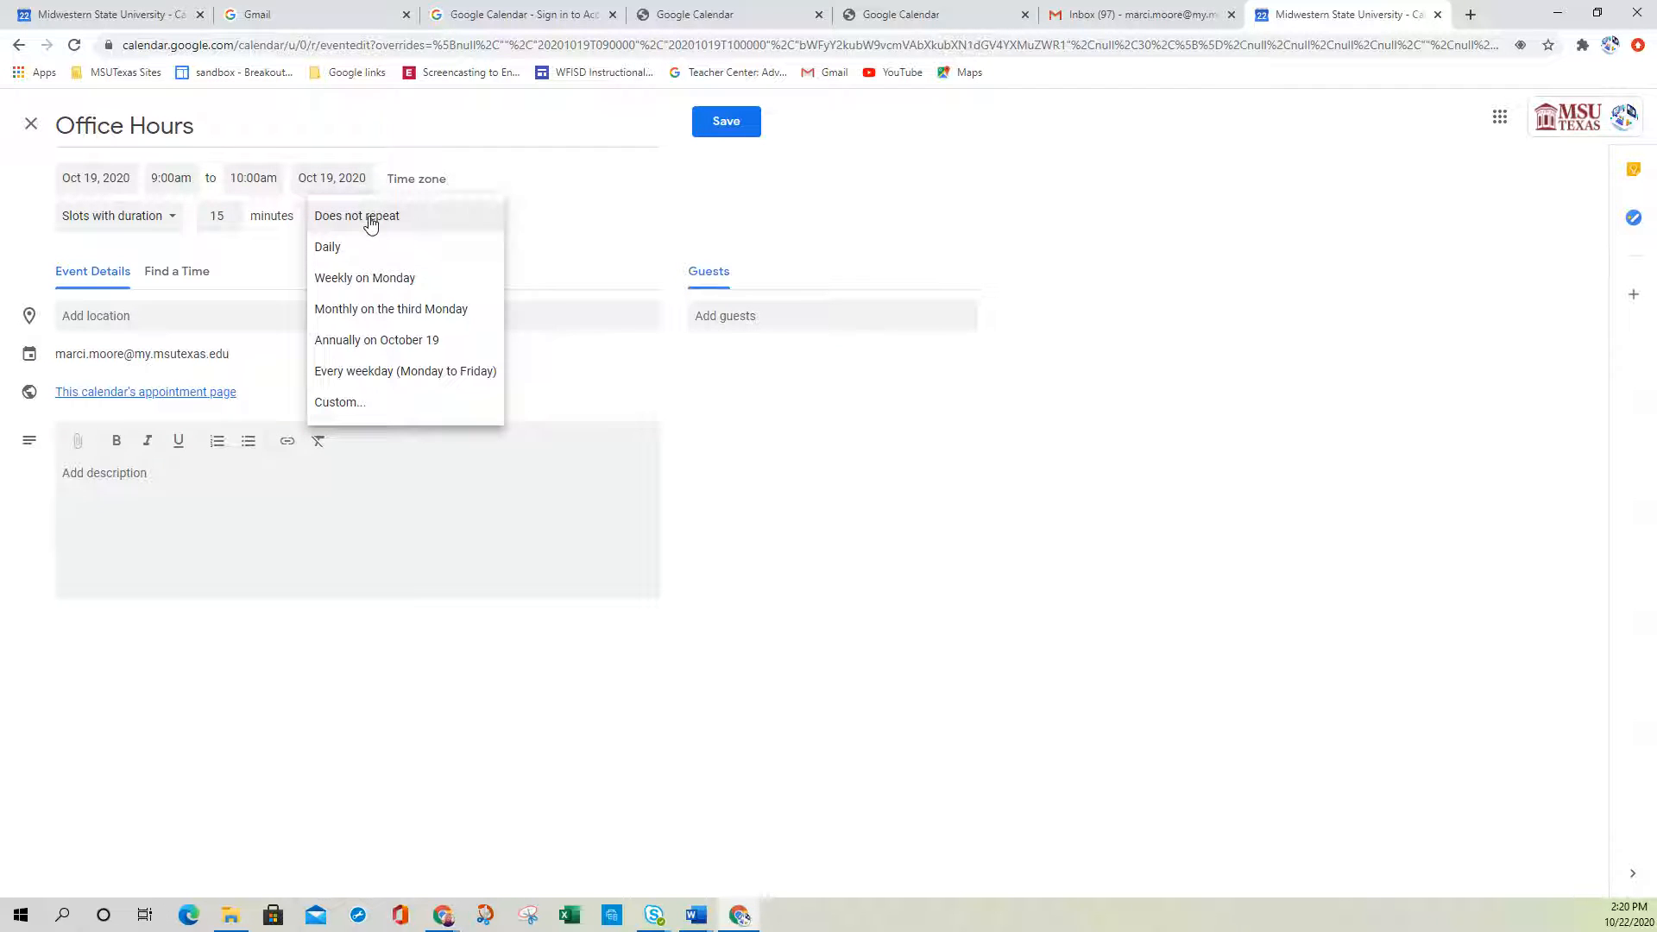
click(343, 379)
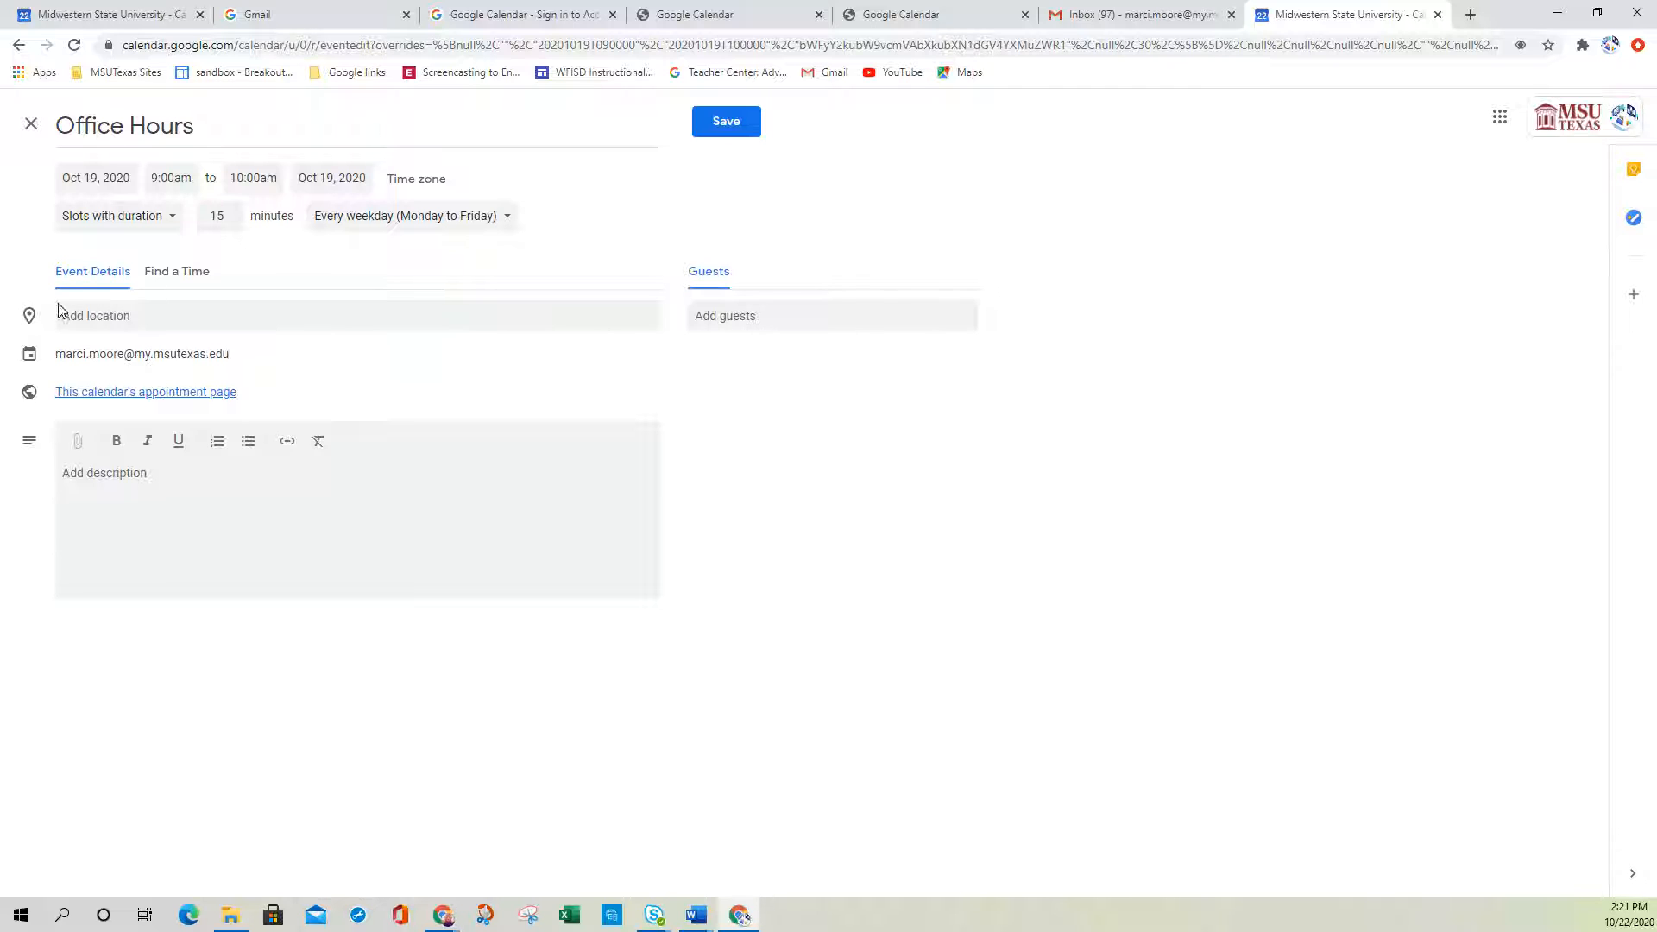
Fill the event description with three lines: "Zoom Meeting", "Syllabus" and "Office Hours"
click(105, 317)
click(123, 489)
text(Zoo)
text(m Meetin)
text(Syllabus)
text(Office Hours)
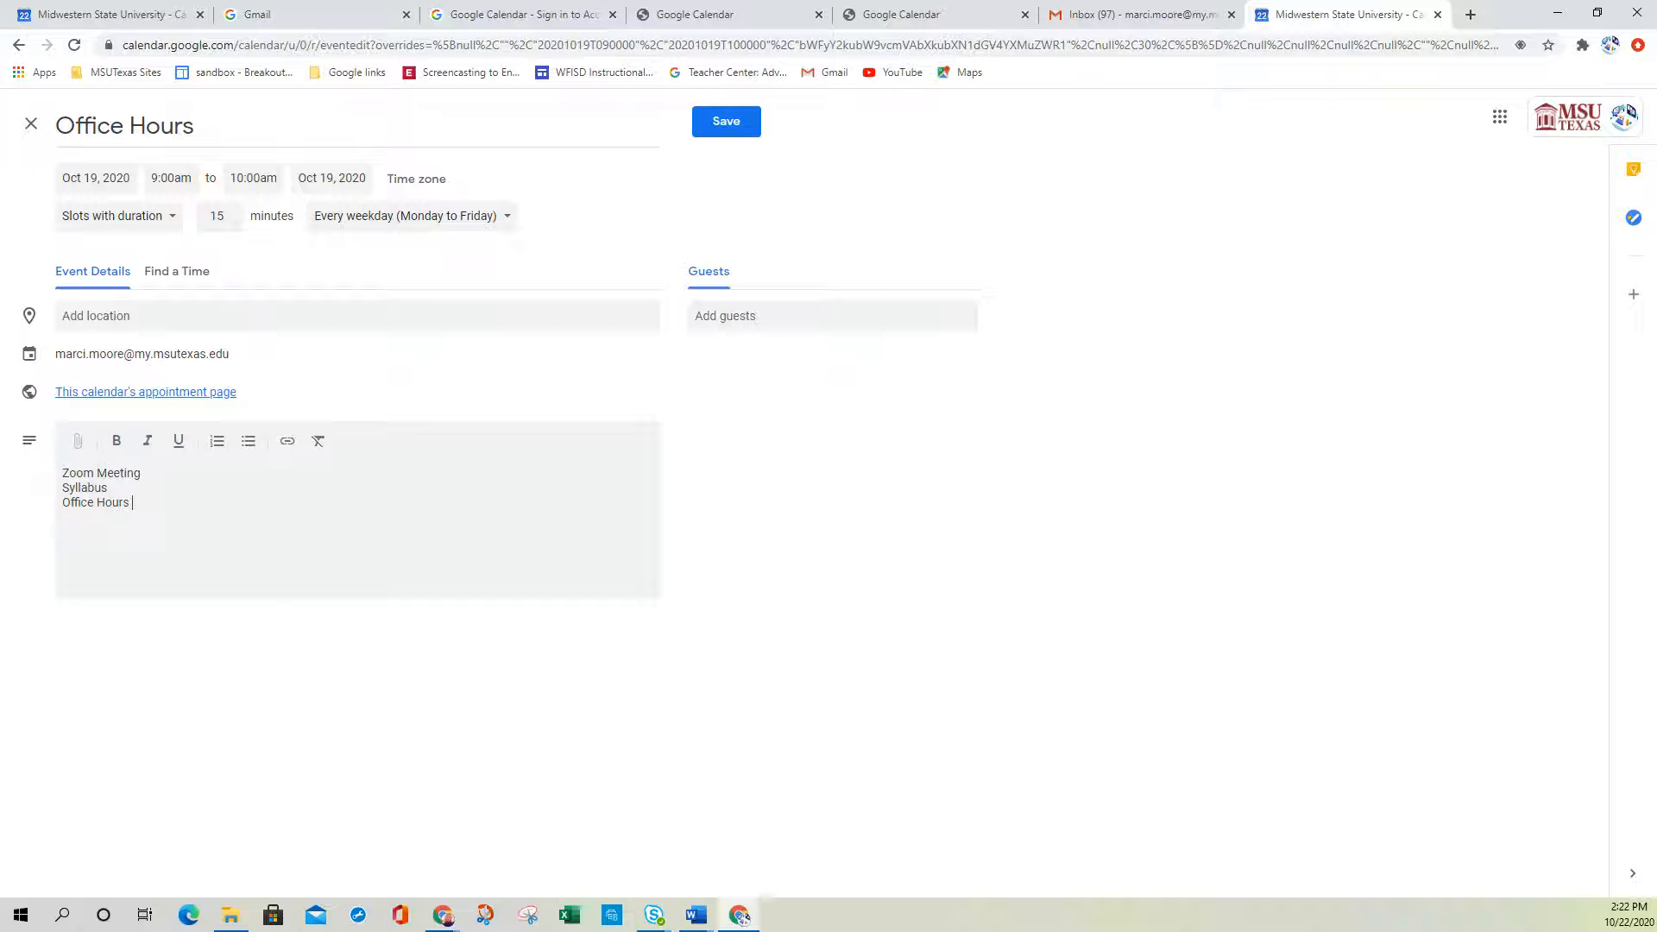
Switch to the browser window with the Fall Syllabus 2019 document, copy its web address and return to the calendar event
drag(1653, 76, 735, 1)
click(231, 52)
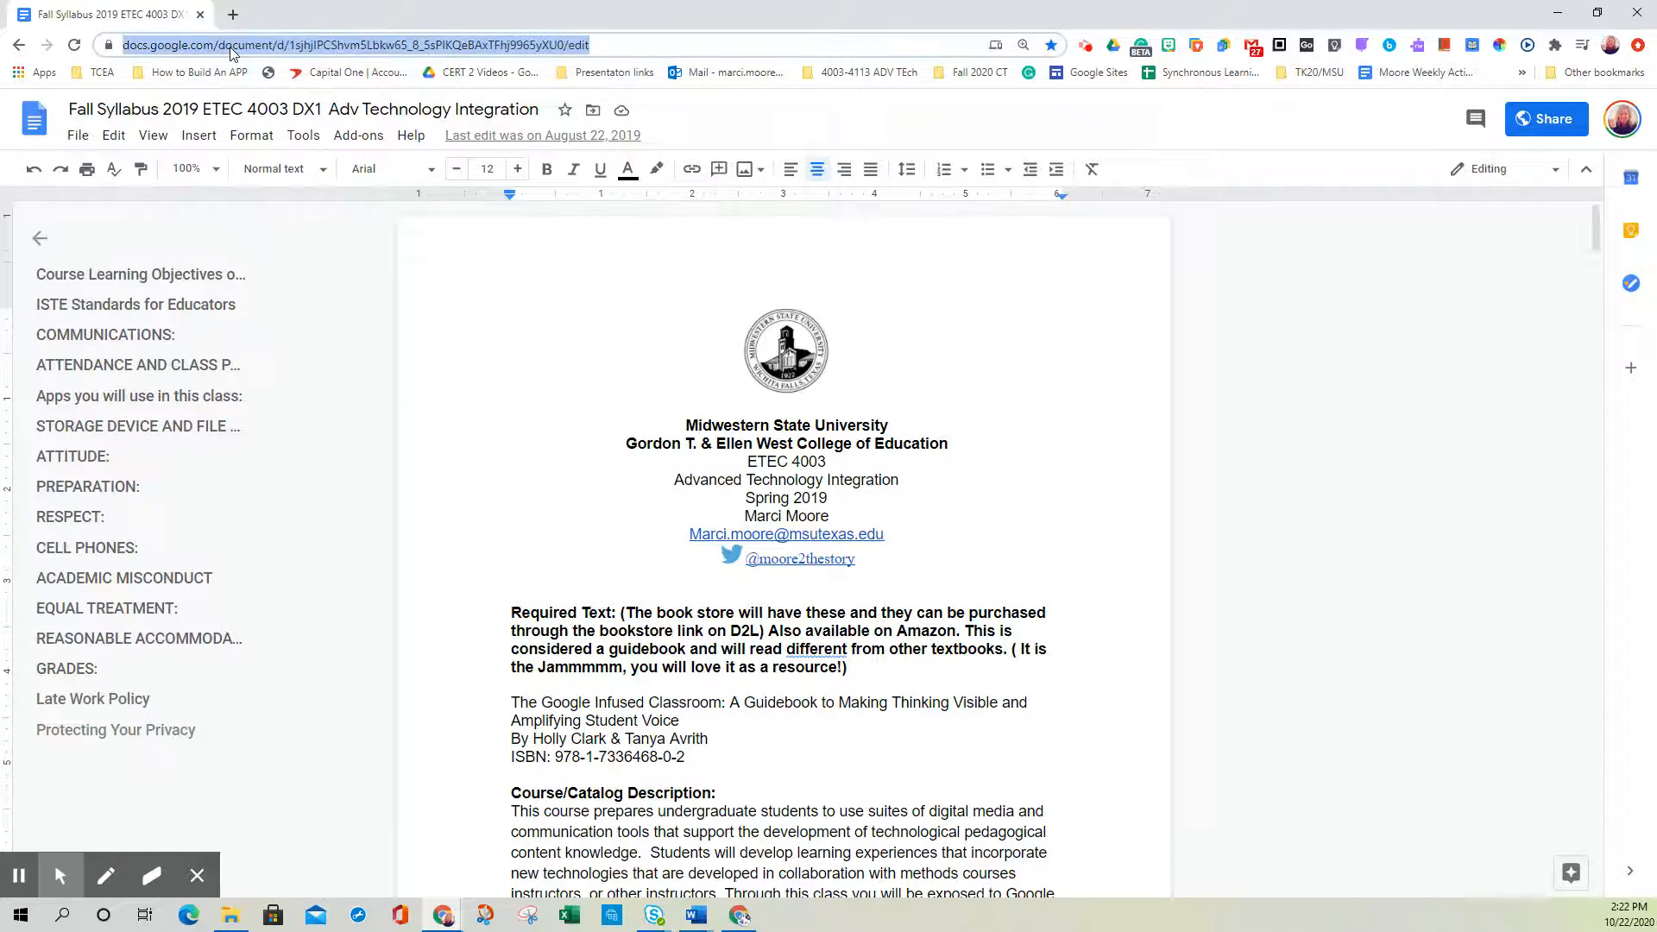
right_click(255, 47)
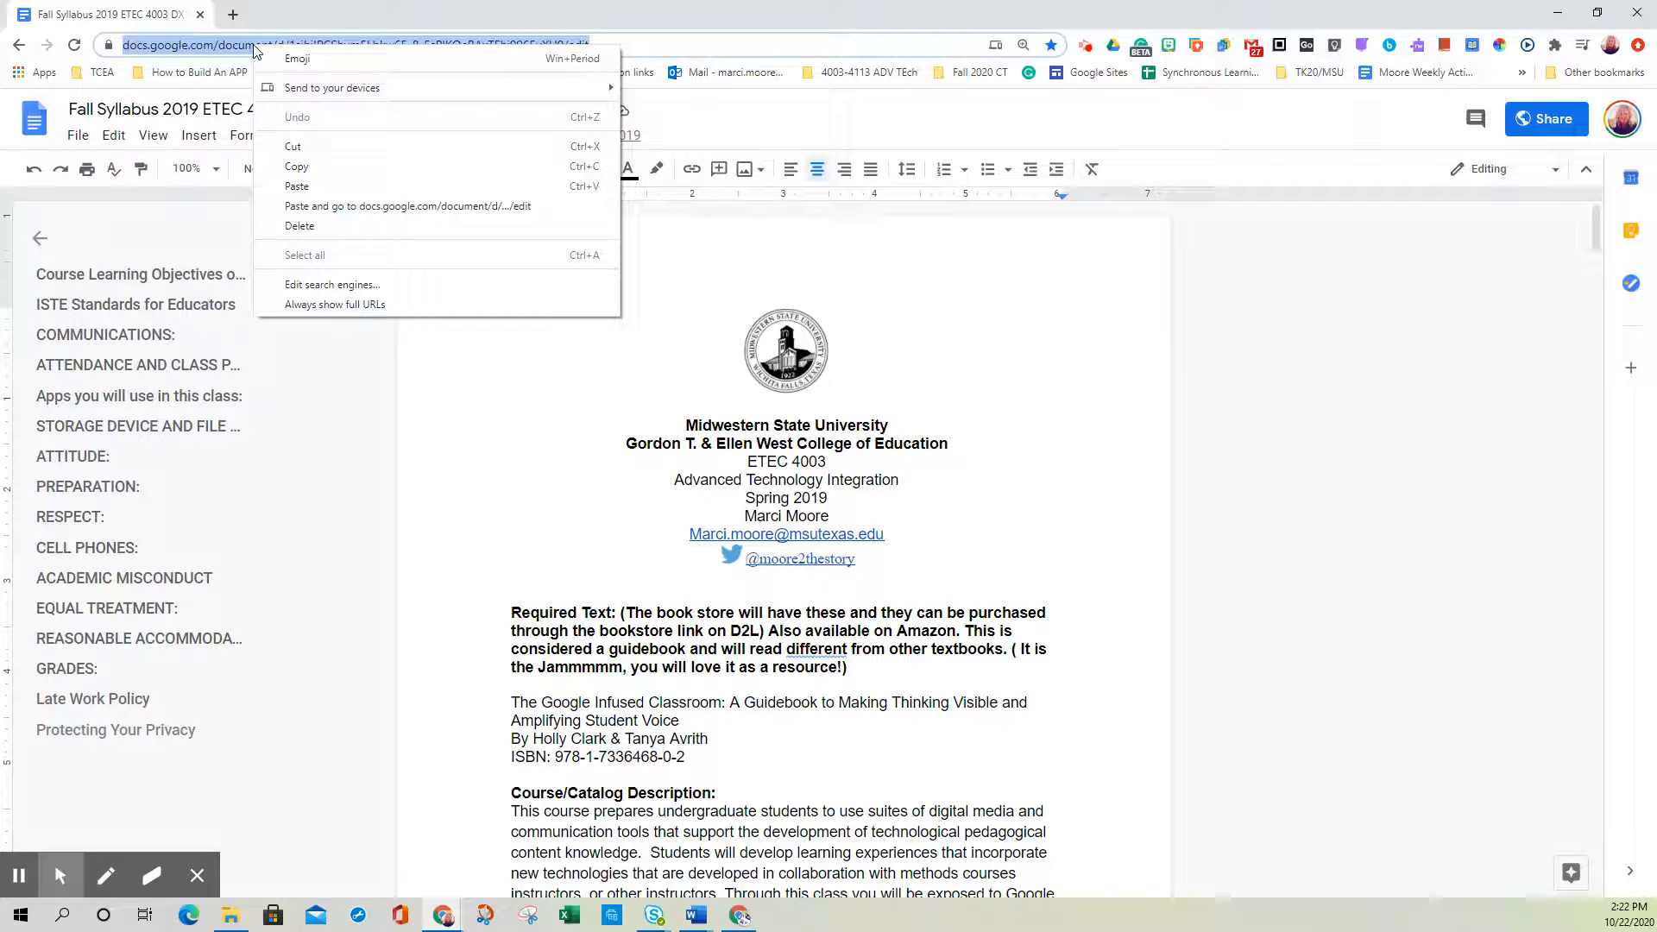
click(306, 167)
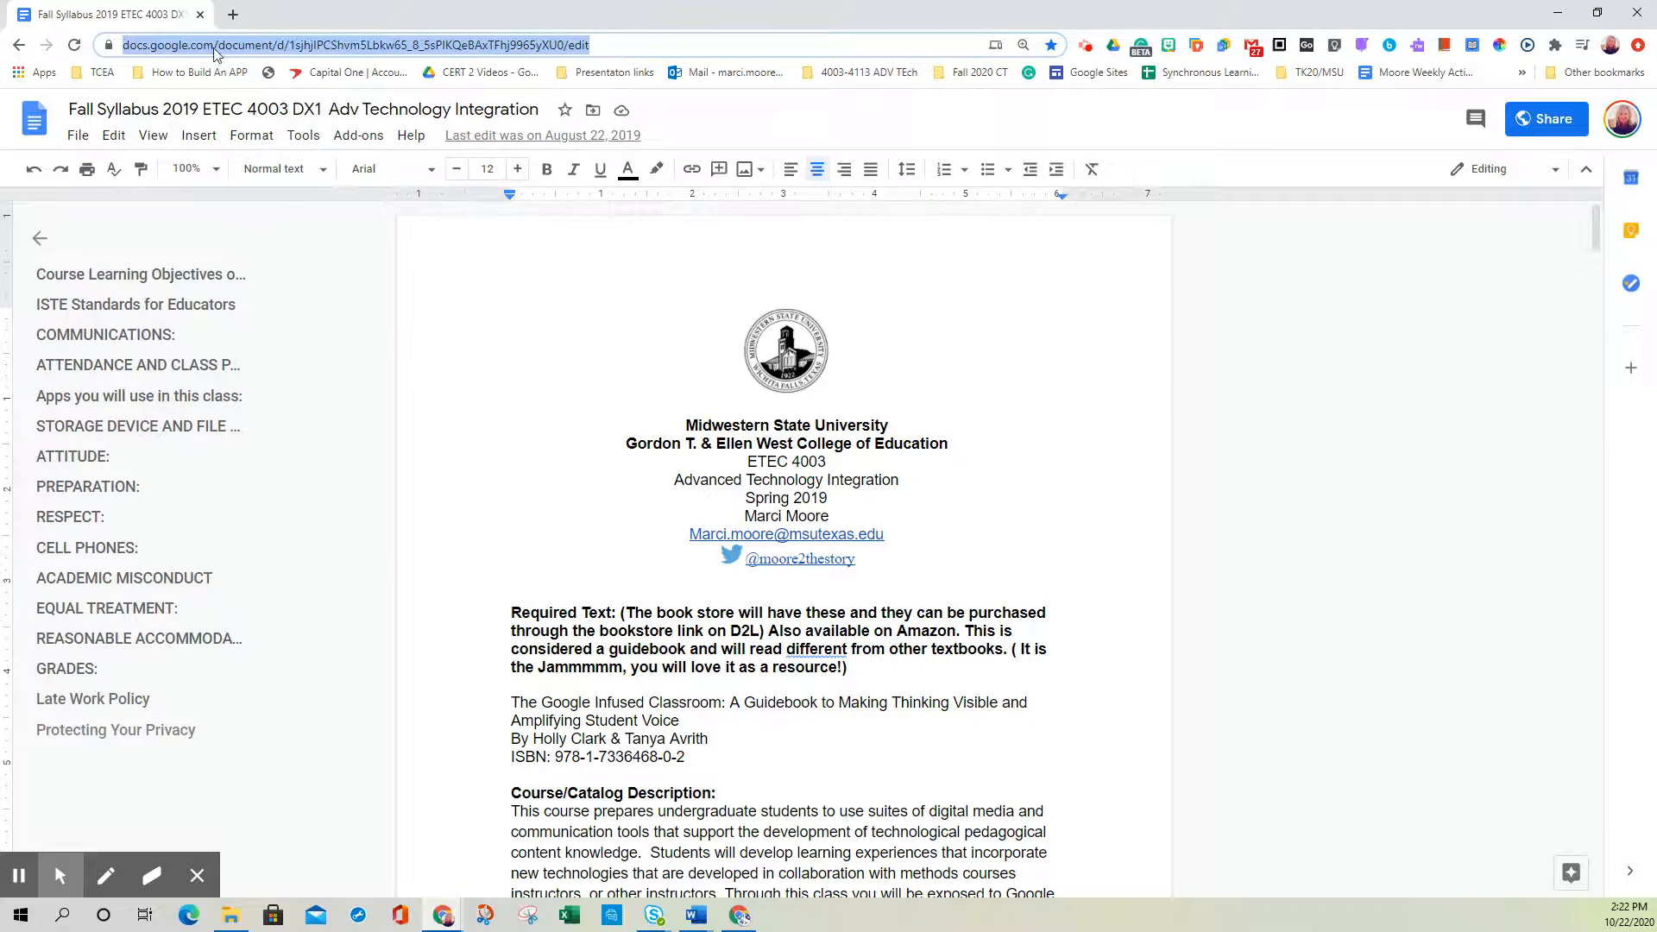
drag(137, 19, 1656, 18)
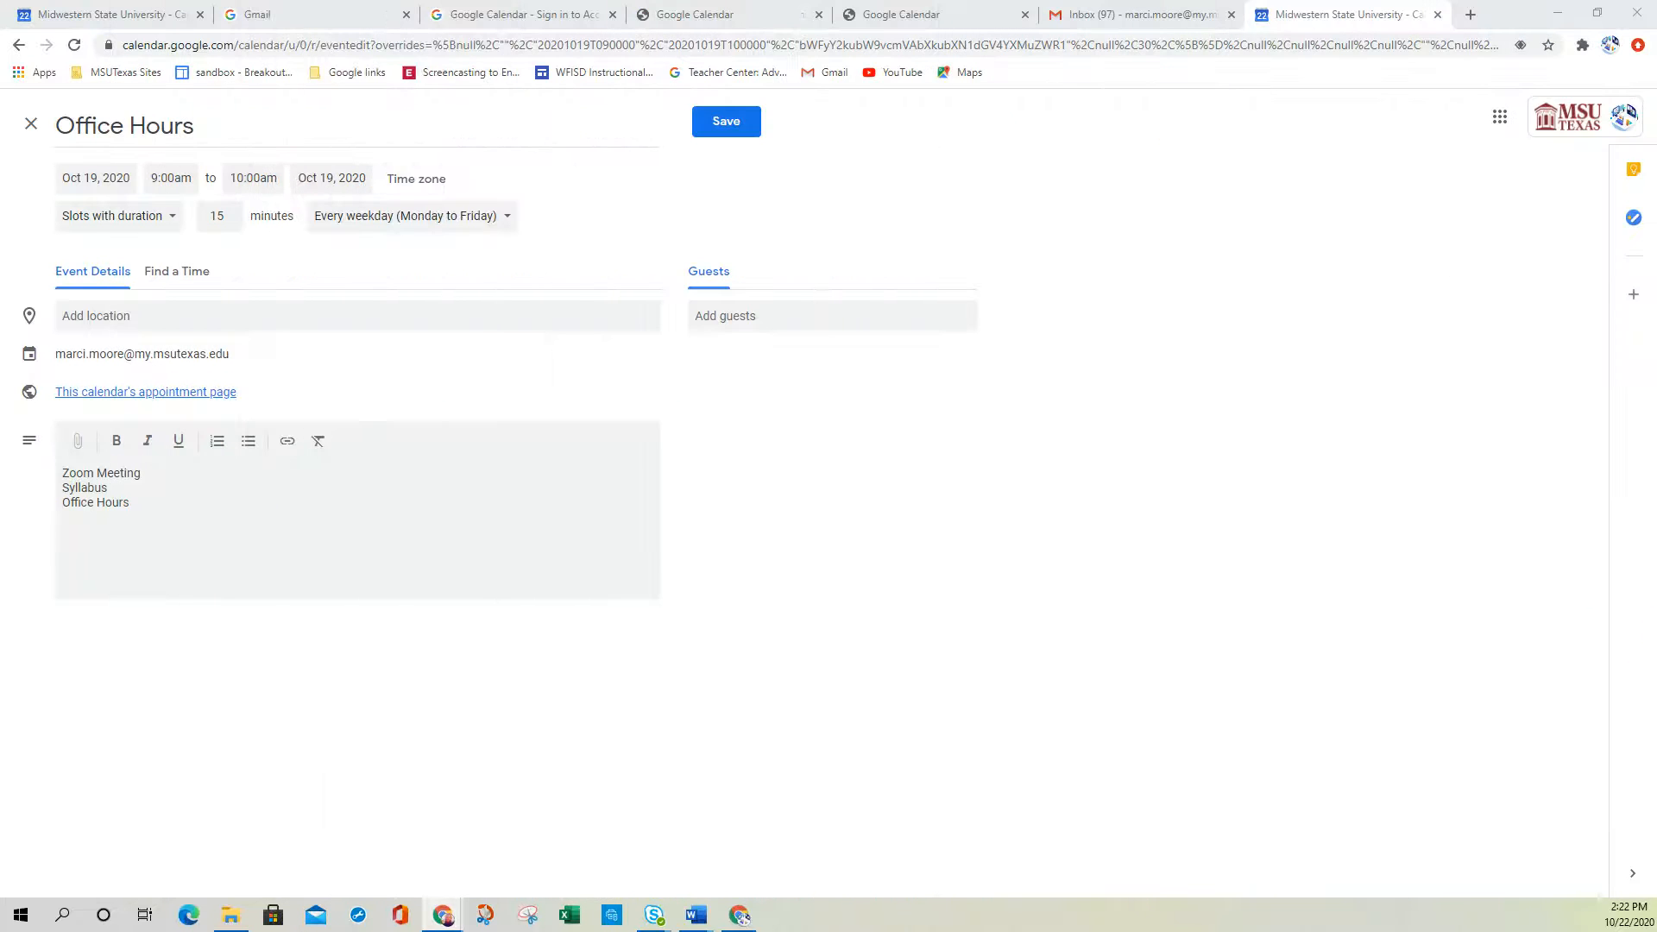
Turn the word "Syllabus" in the description into a link to the copied syllabus document address
double_click(110, 489)
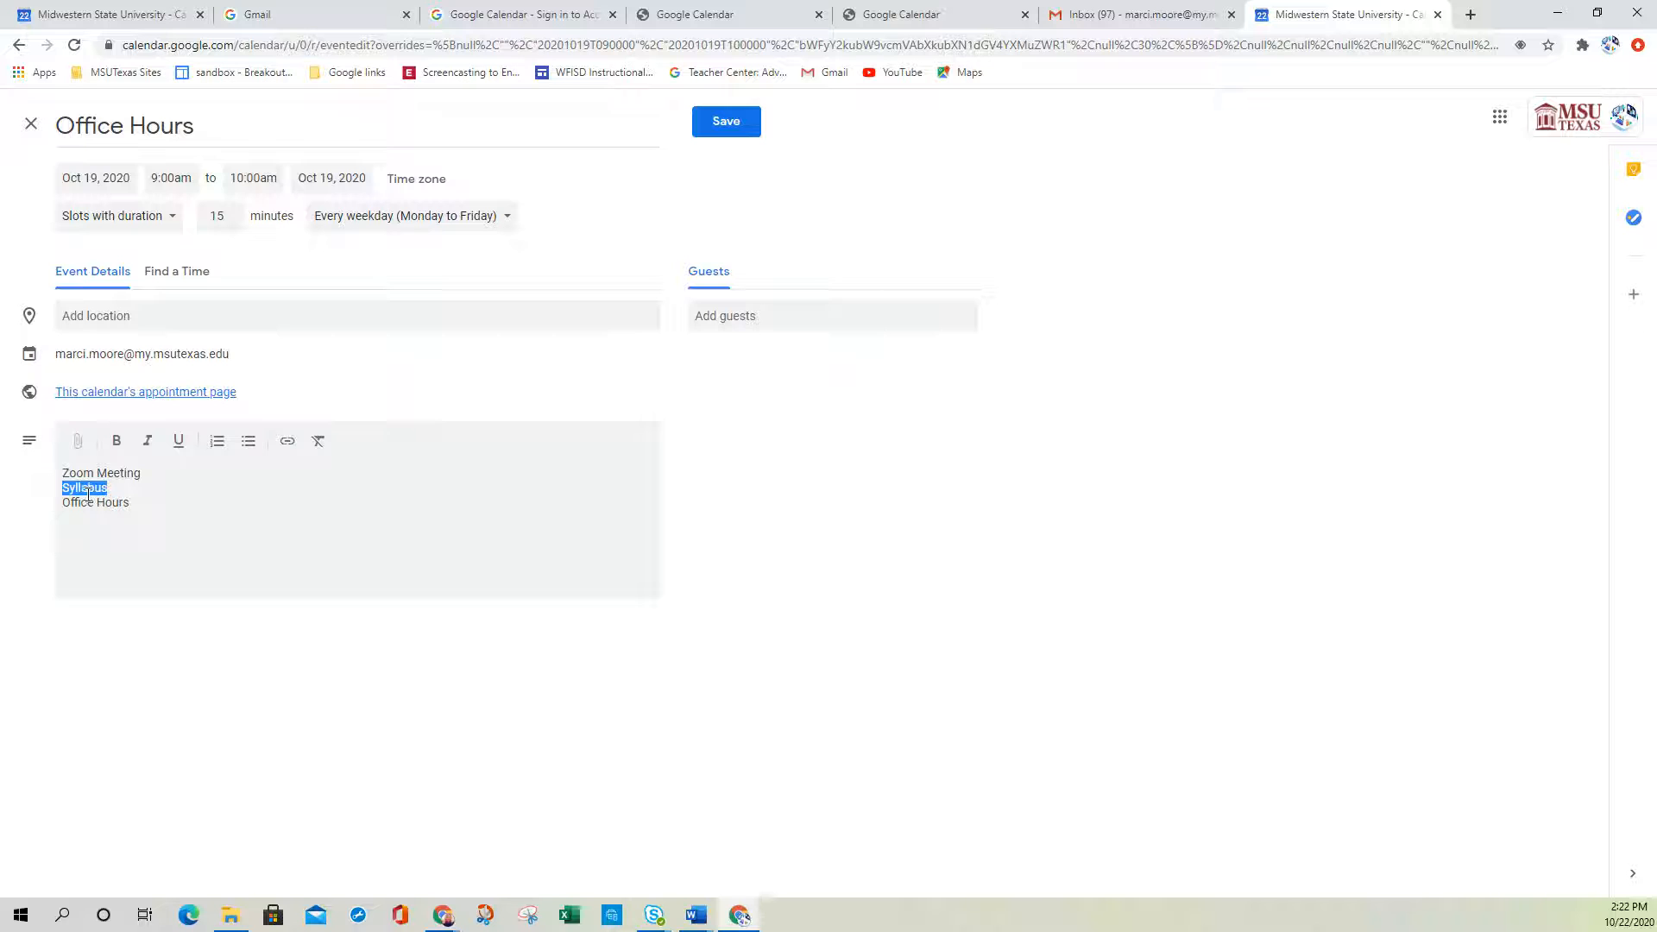
click(287, 441)
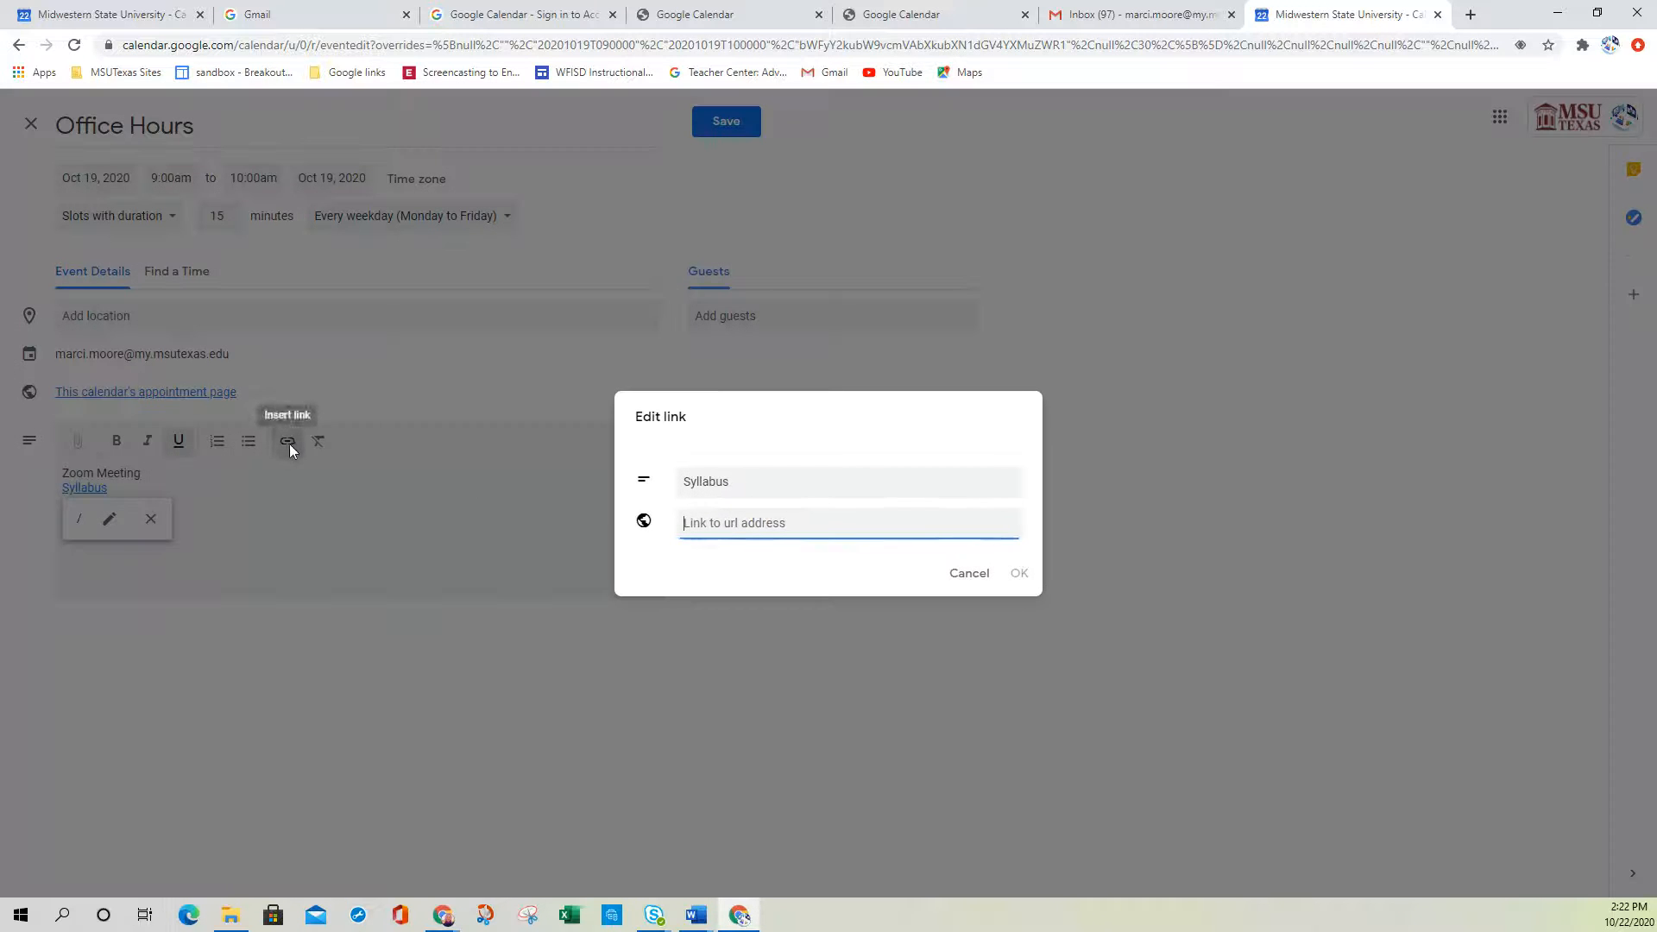
right_click(735, 525)
click(792, 658)
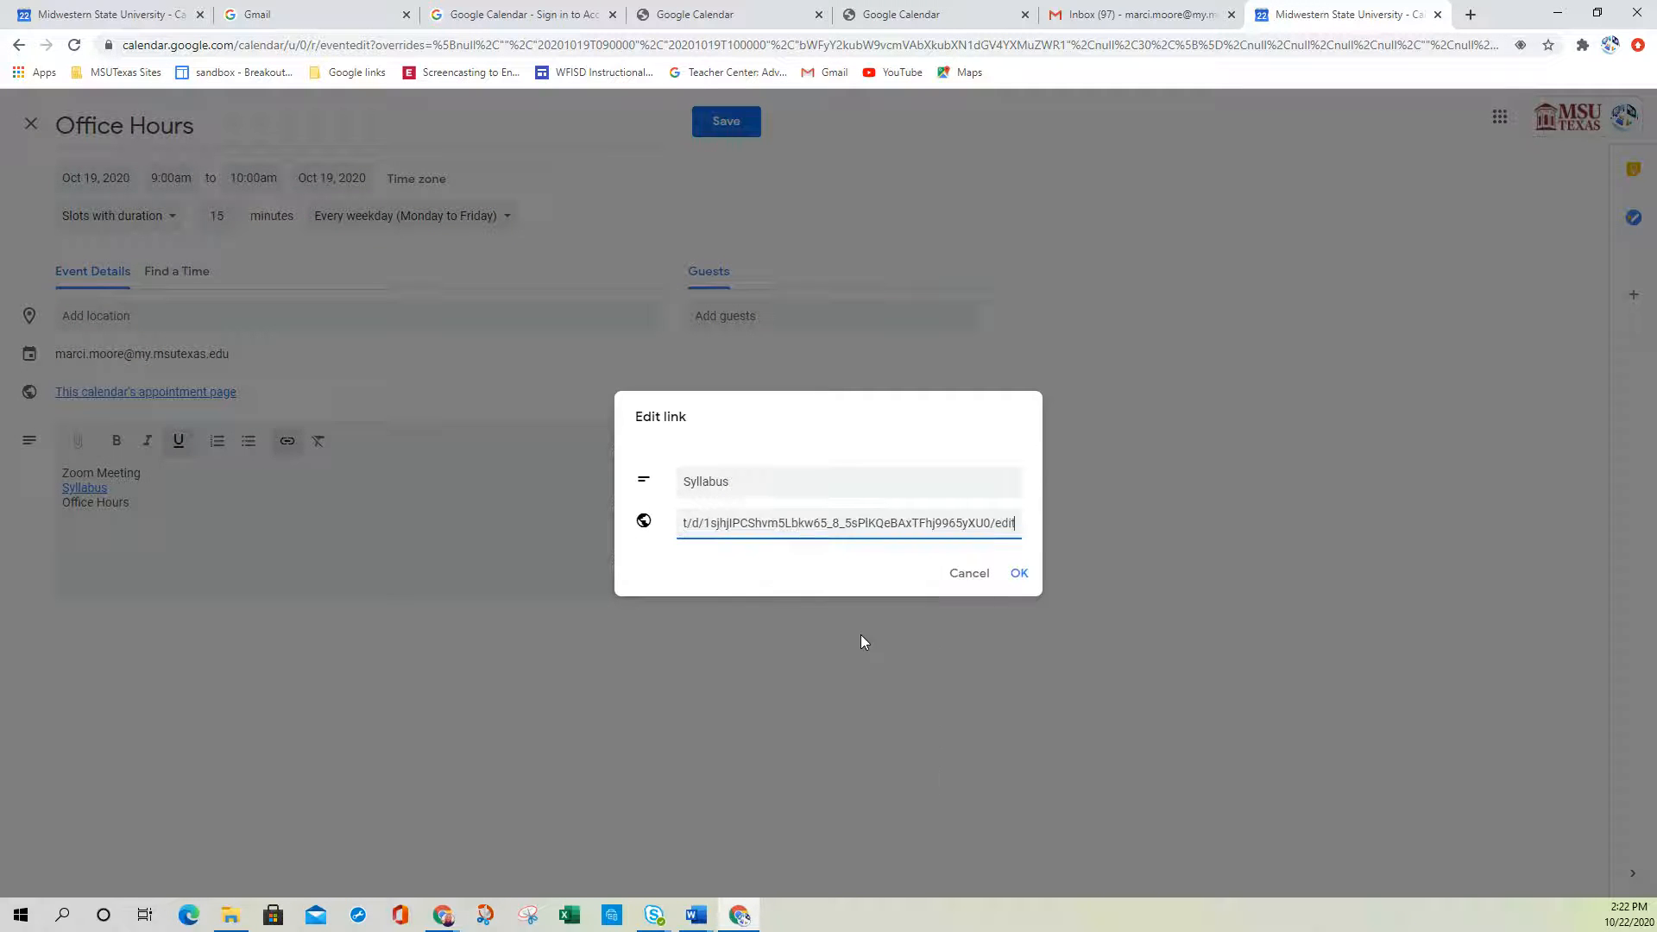
click(1018, 573)
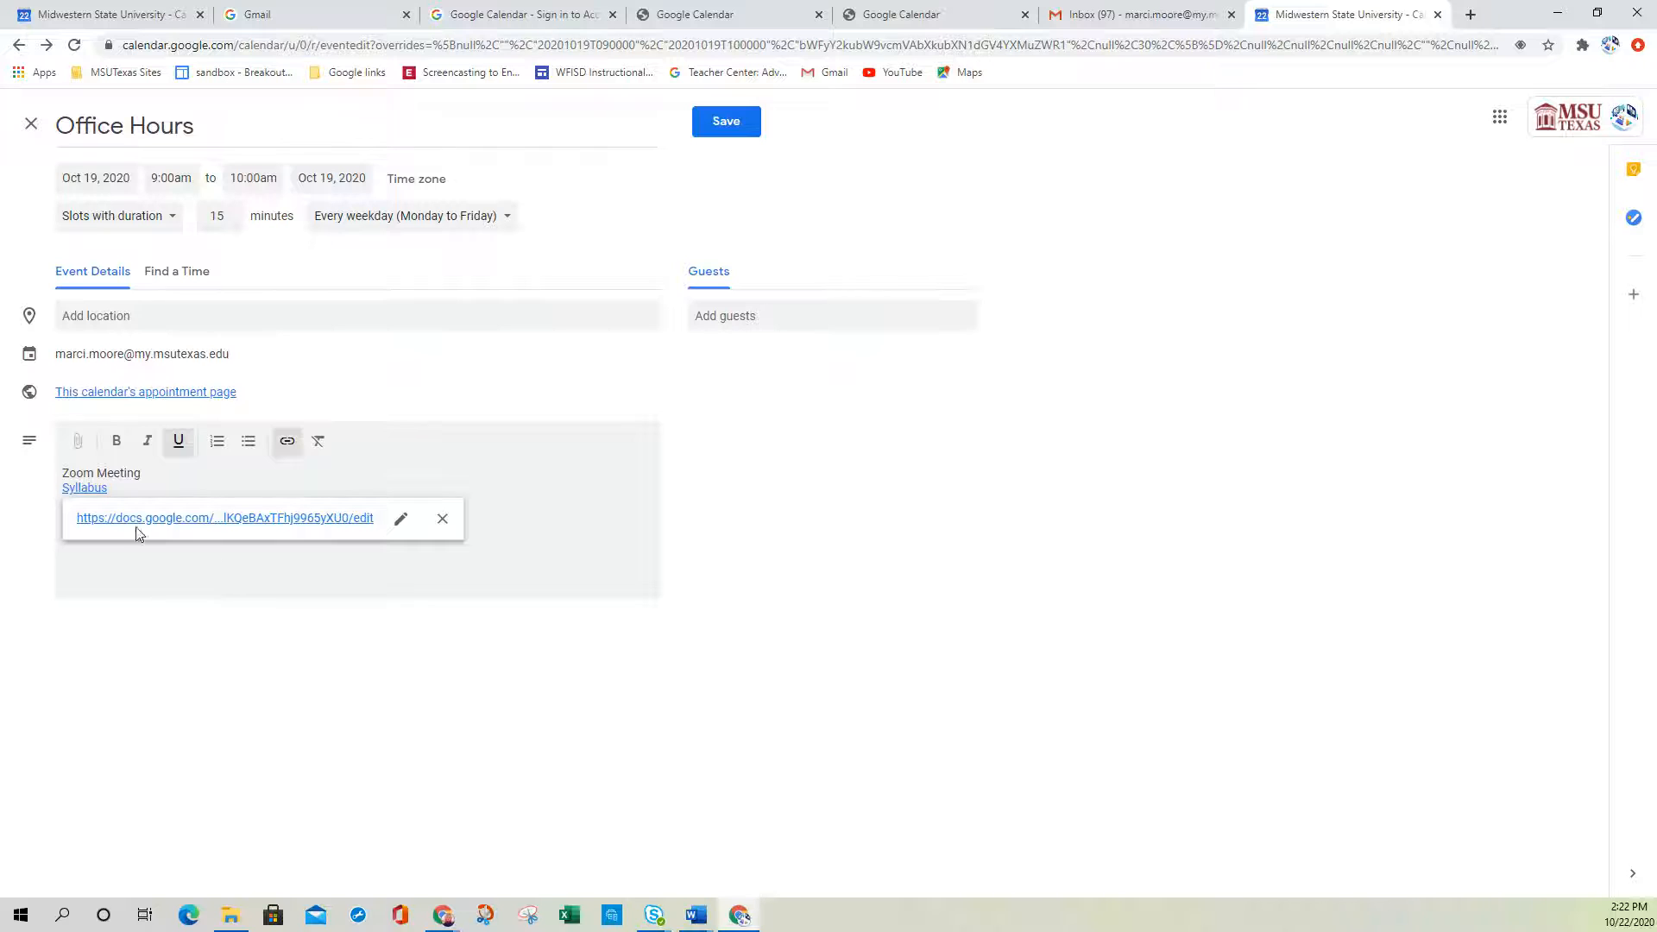
Link the "Zoom Meeting" text in the description to the same copied document address
drag(147, 476, 60, 473)
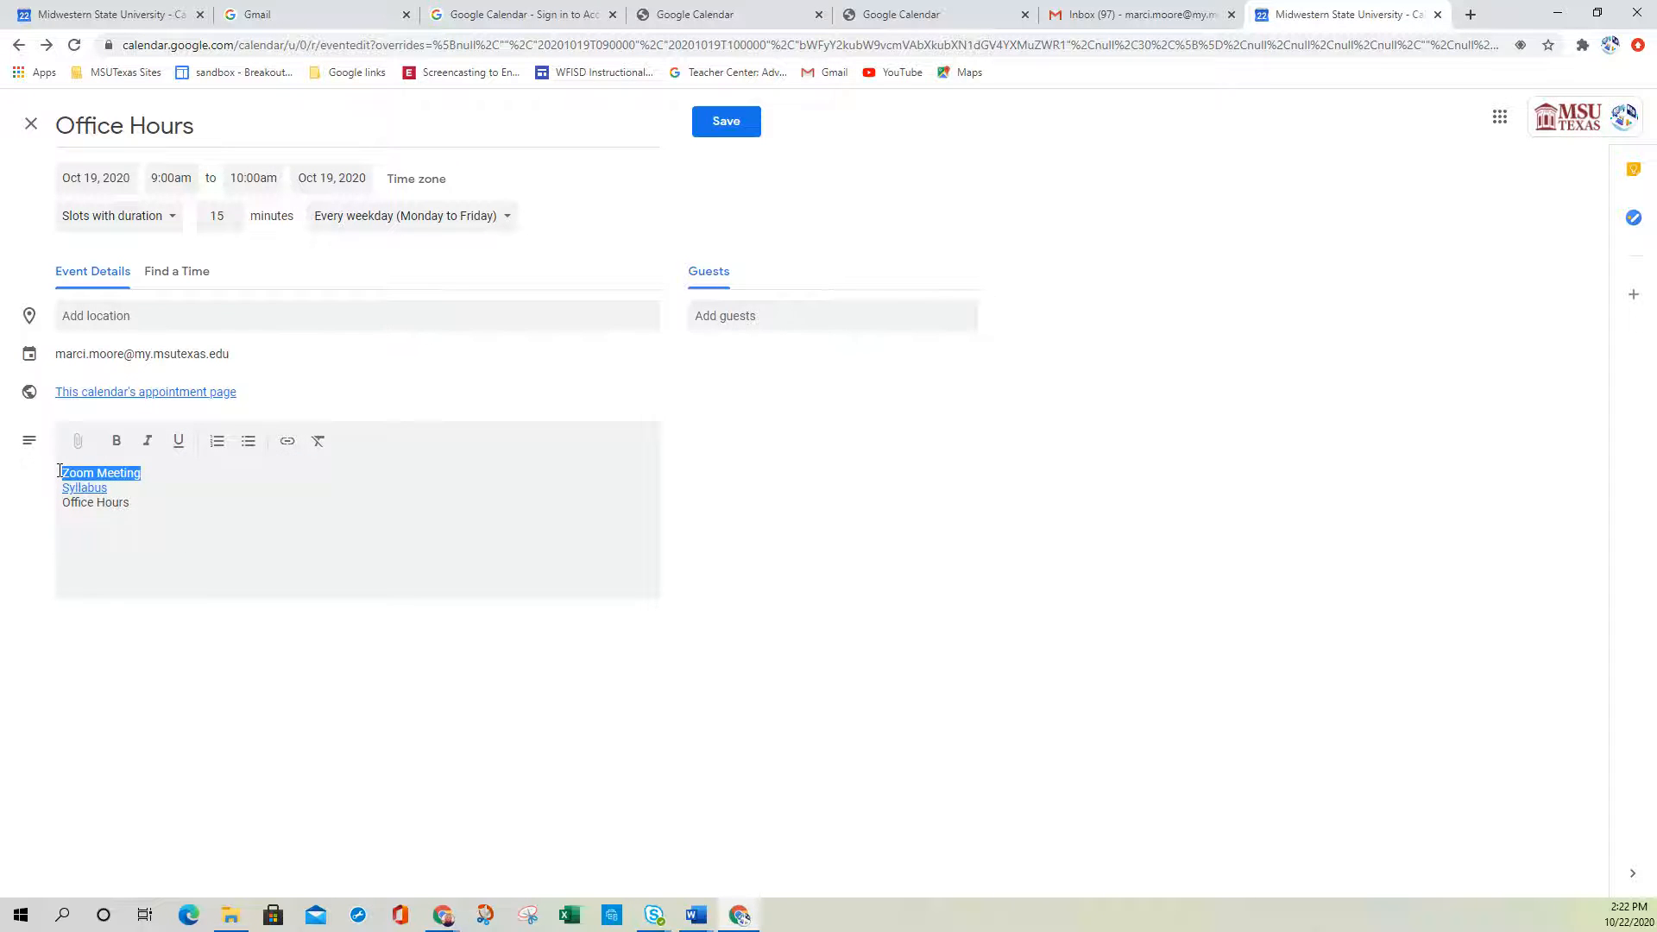
click(288, 441)
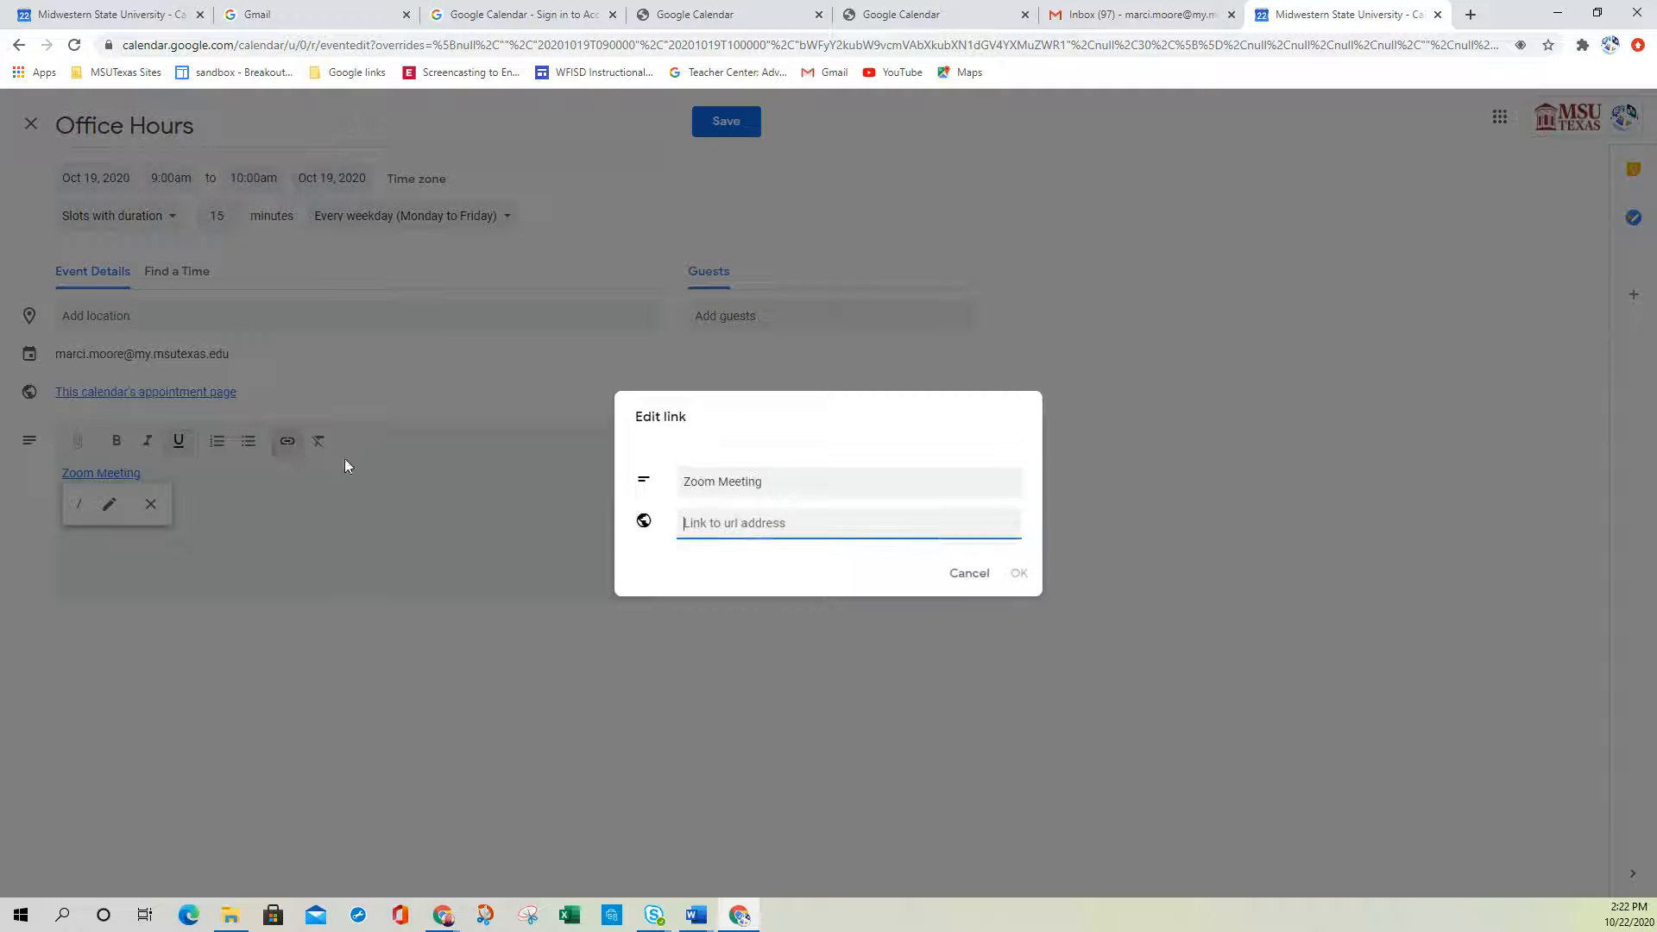
right_click(768, 529)
click(807, 662)
click(1017, 578)
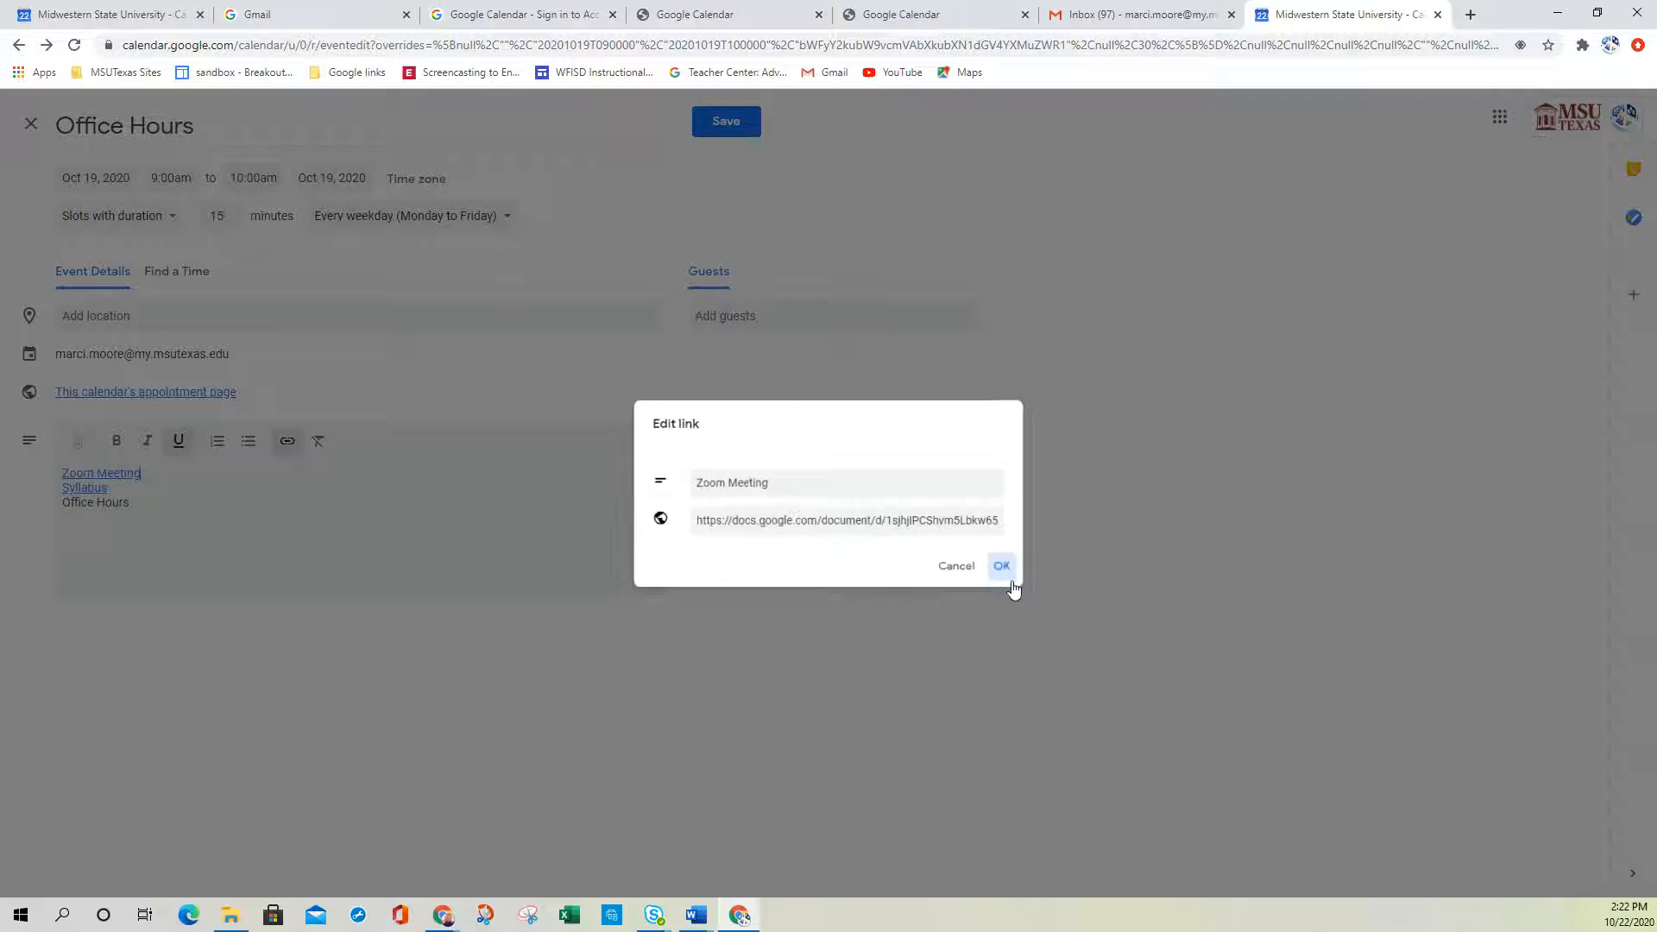
click(411, 573)
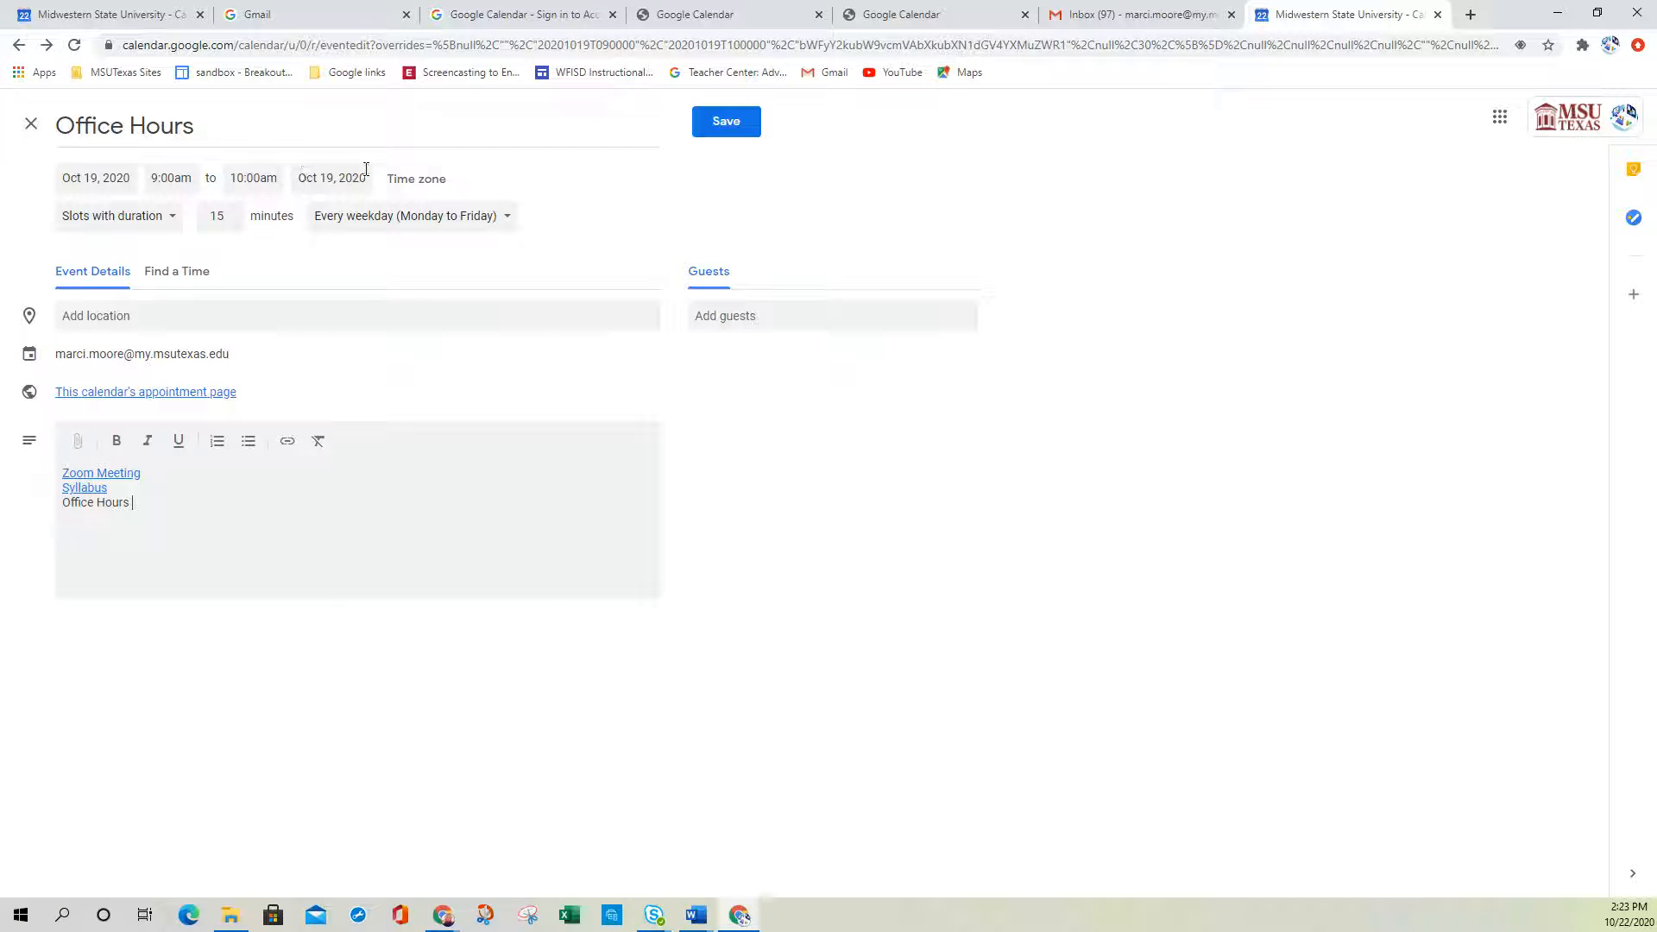
Save the Office Hours appointment slots and open the calendar's appointment page from Monday's entry
click(728, 123)
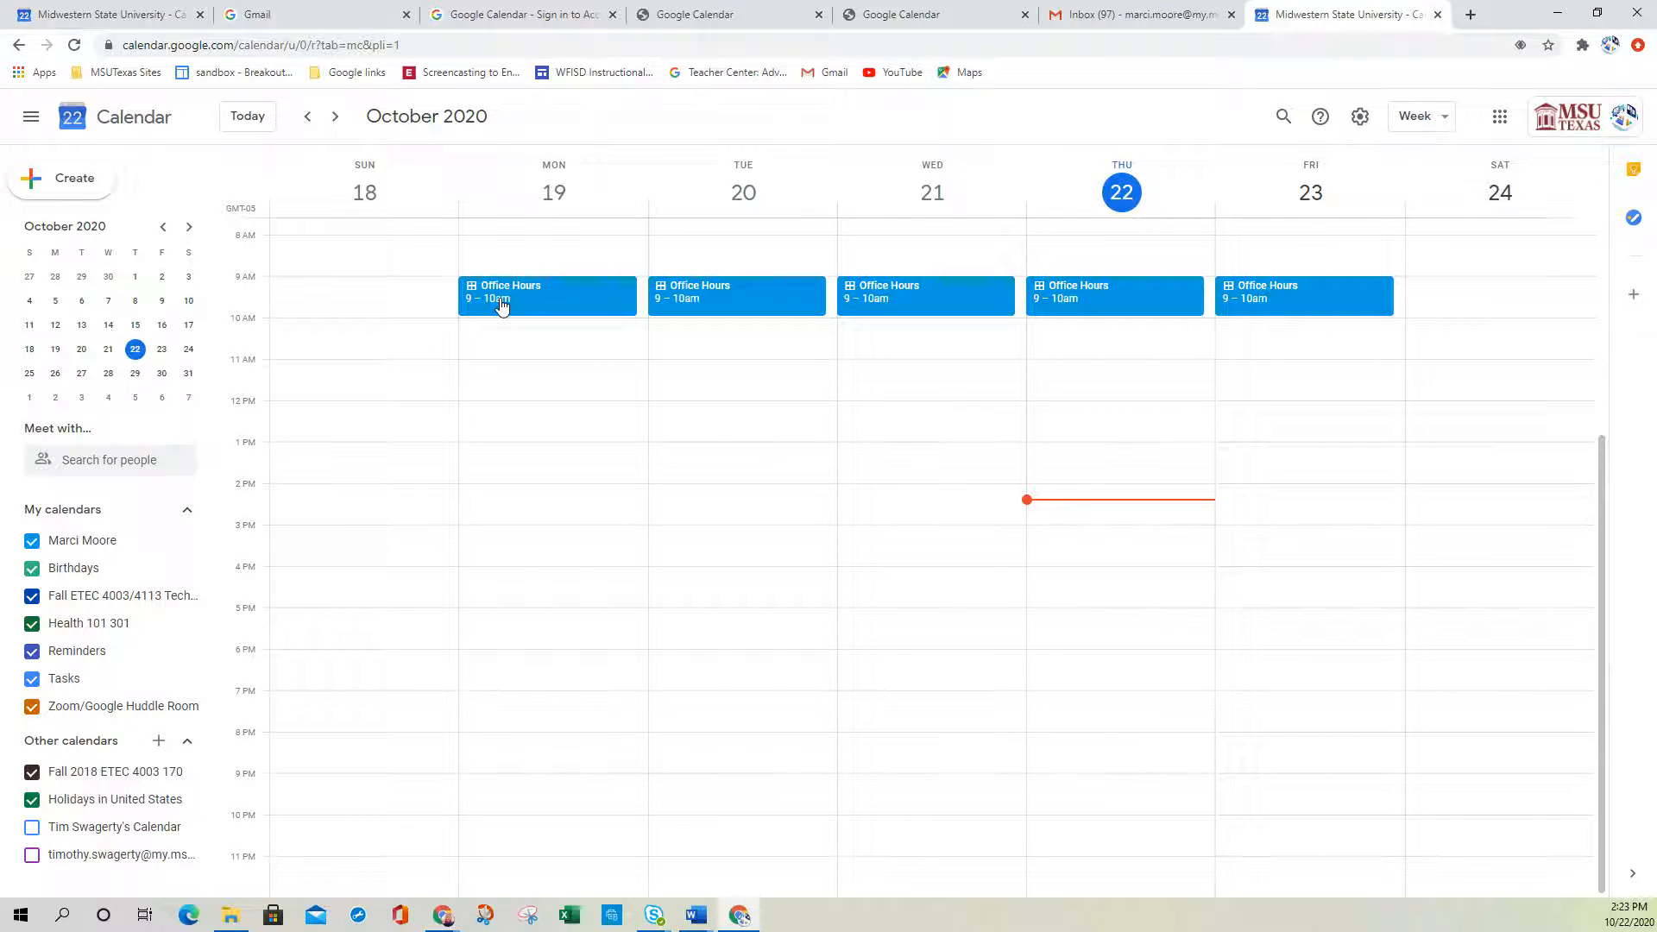
click(501, 295)
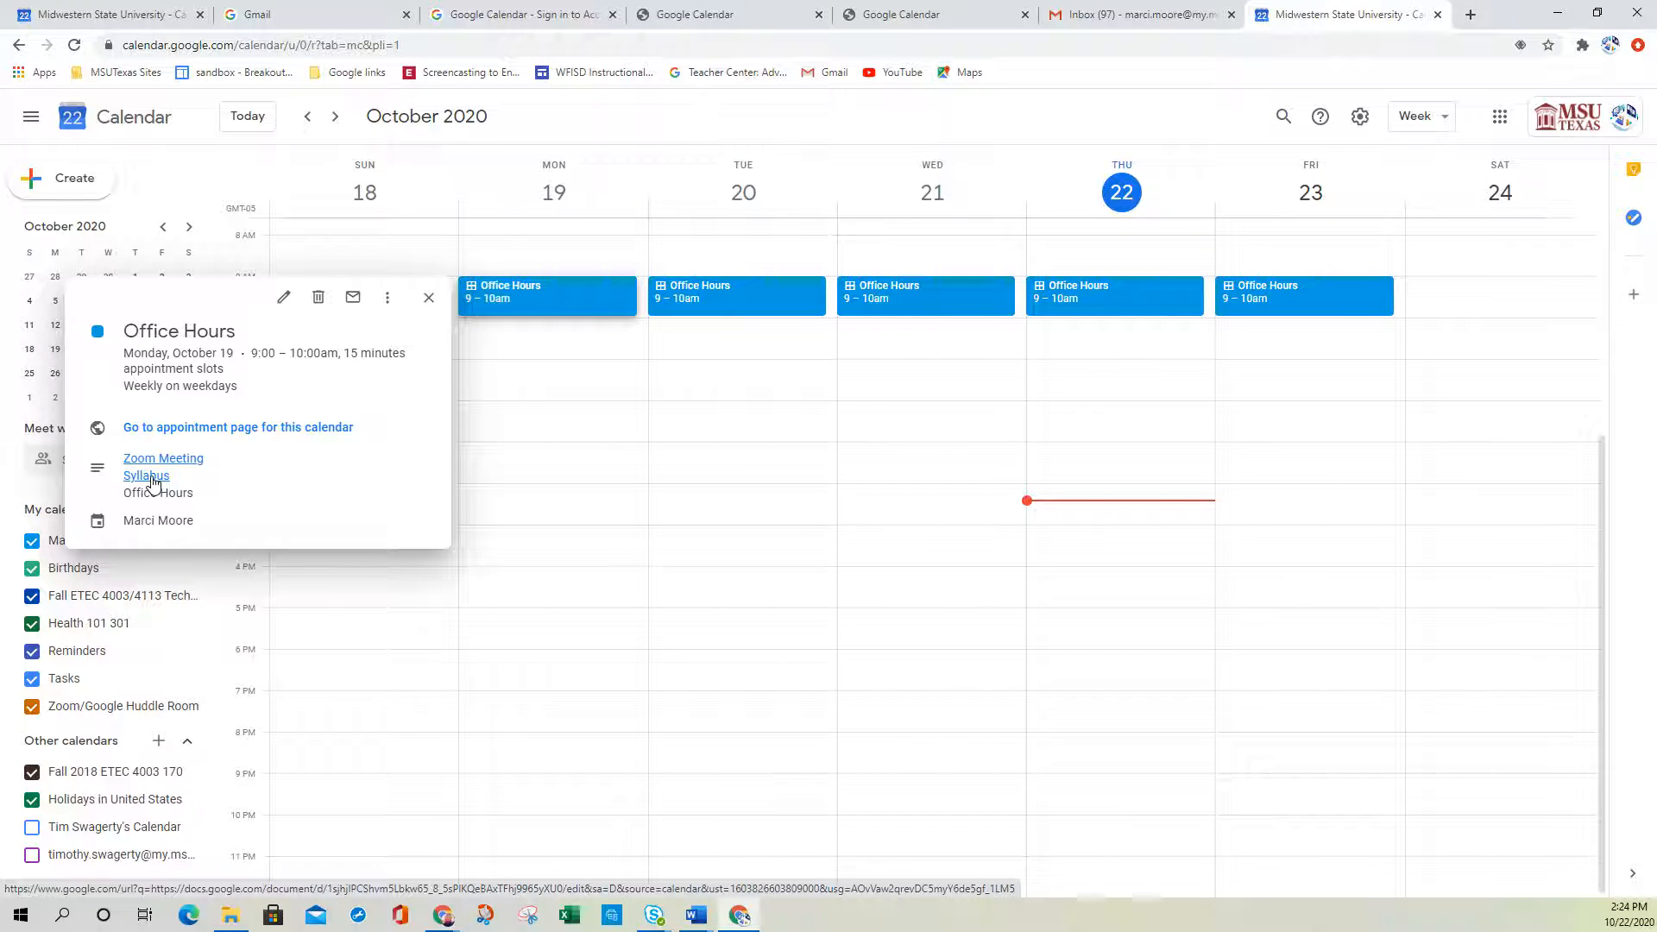
click(190, 428)
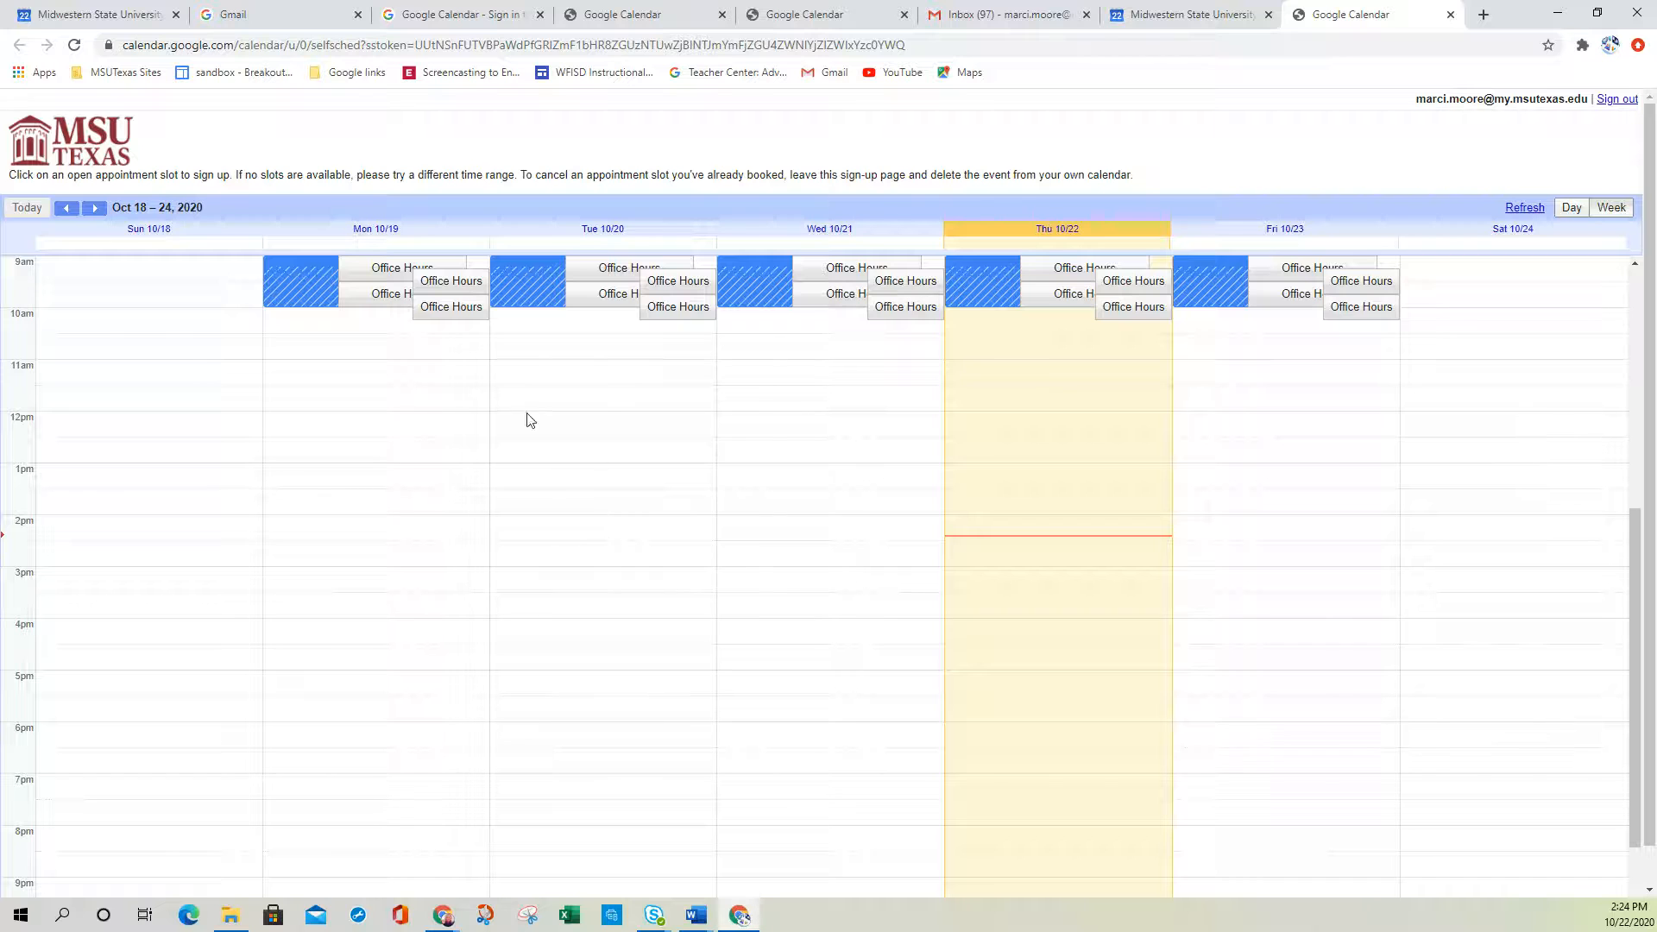
Copy the appointment page's web address and load it in a new browser tab
click(524, 45)
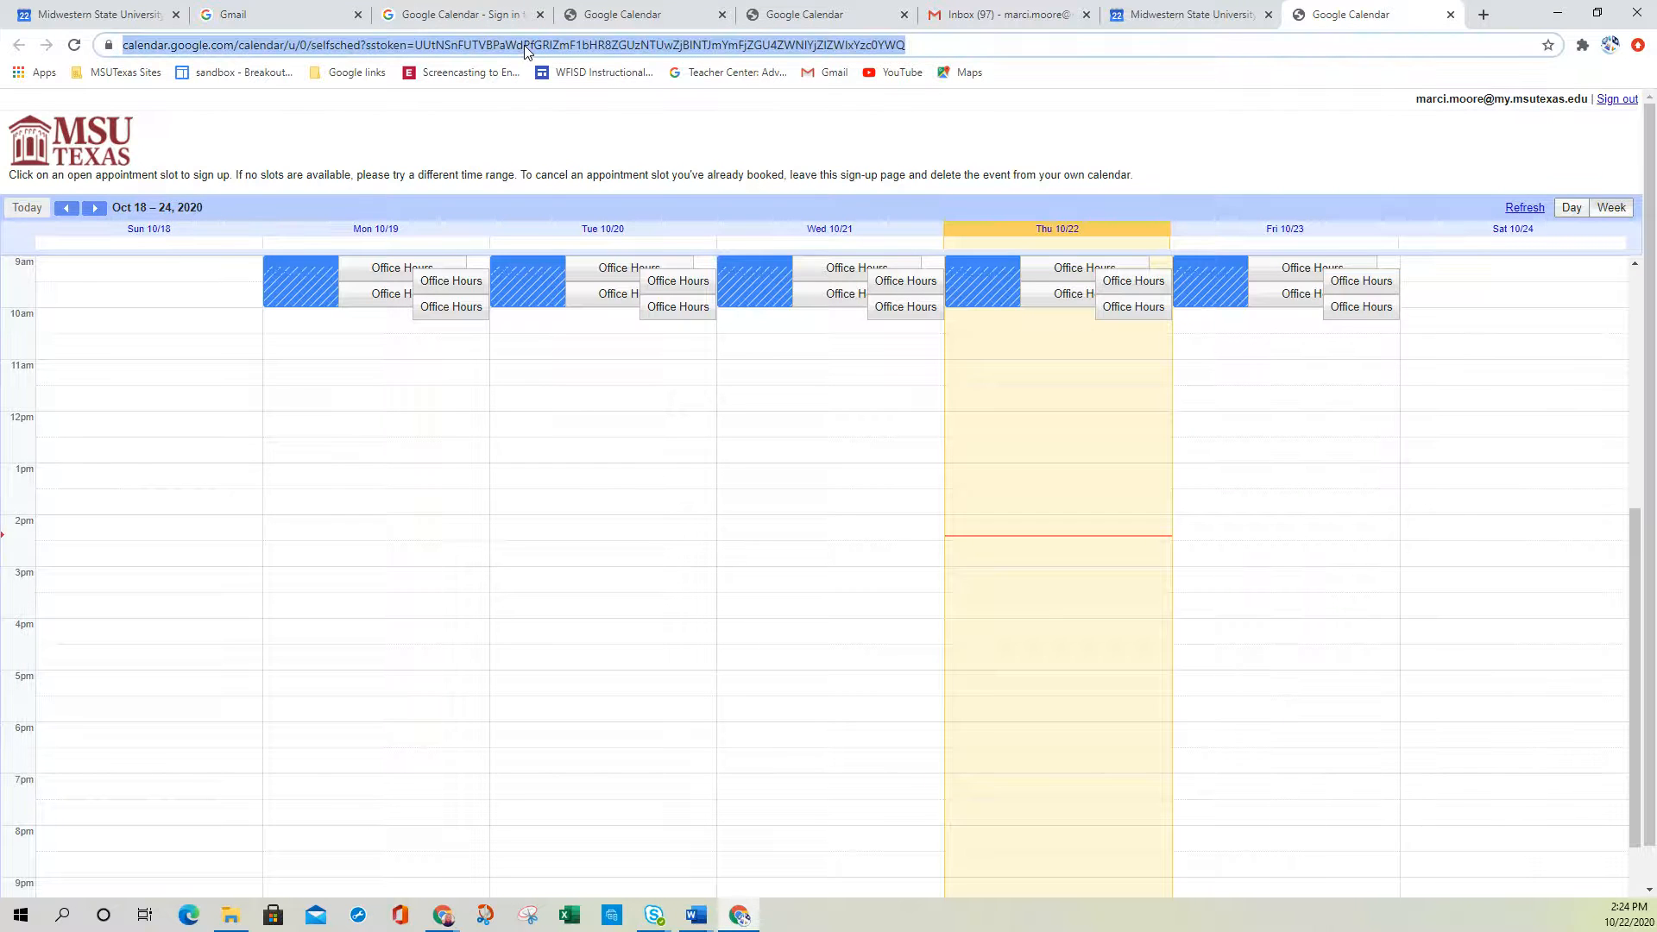
right_click(525, 45)
click(567, 140)
click(1478, 14)
right_click(578, 45)
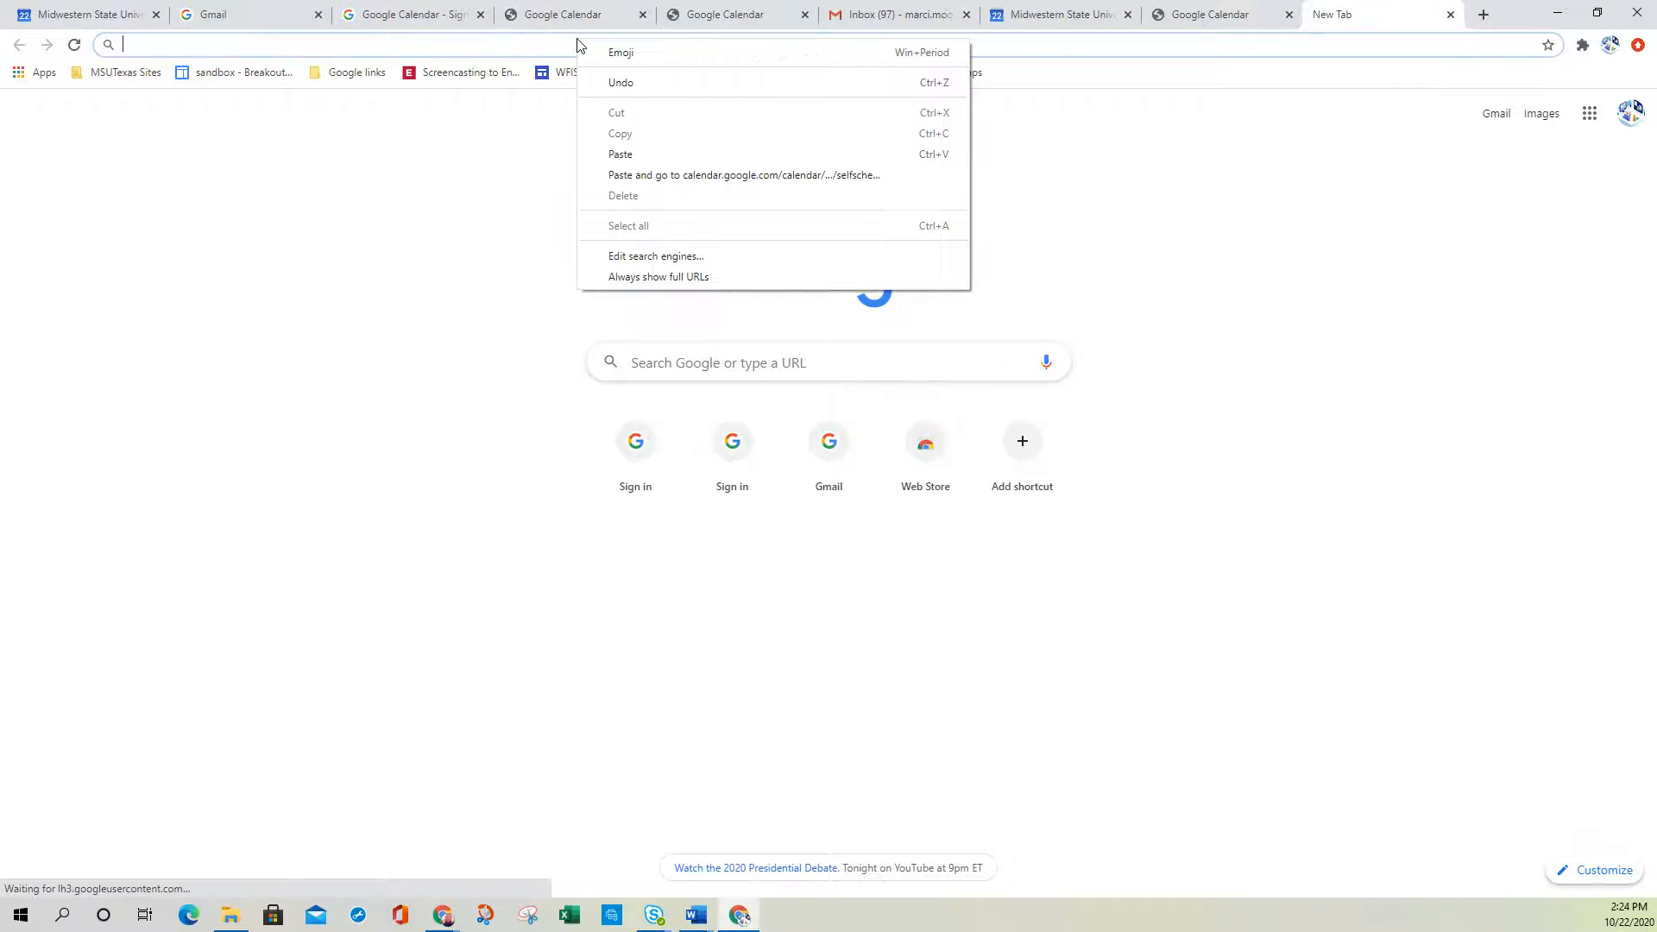
click(621, 154)
key(Return)
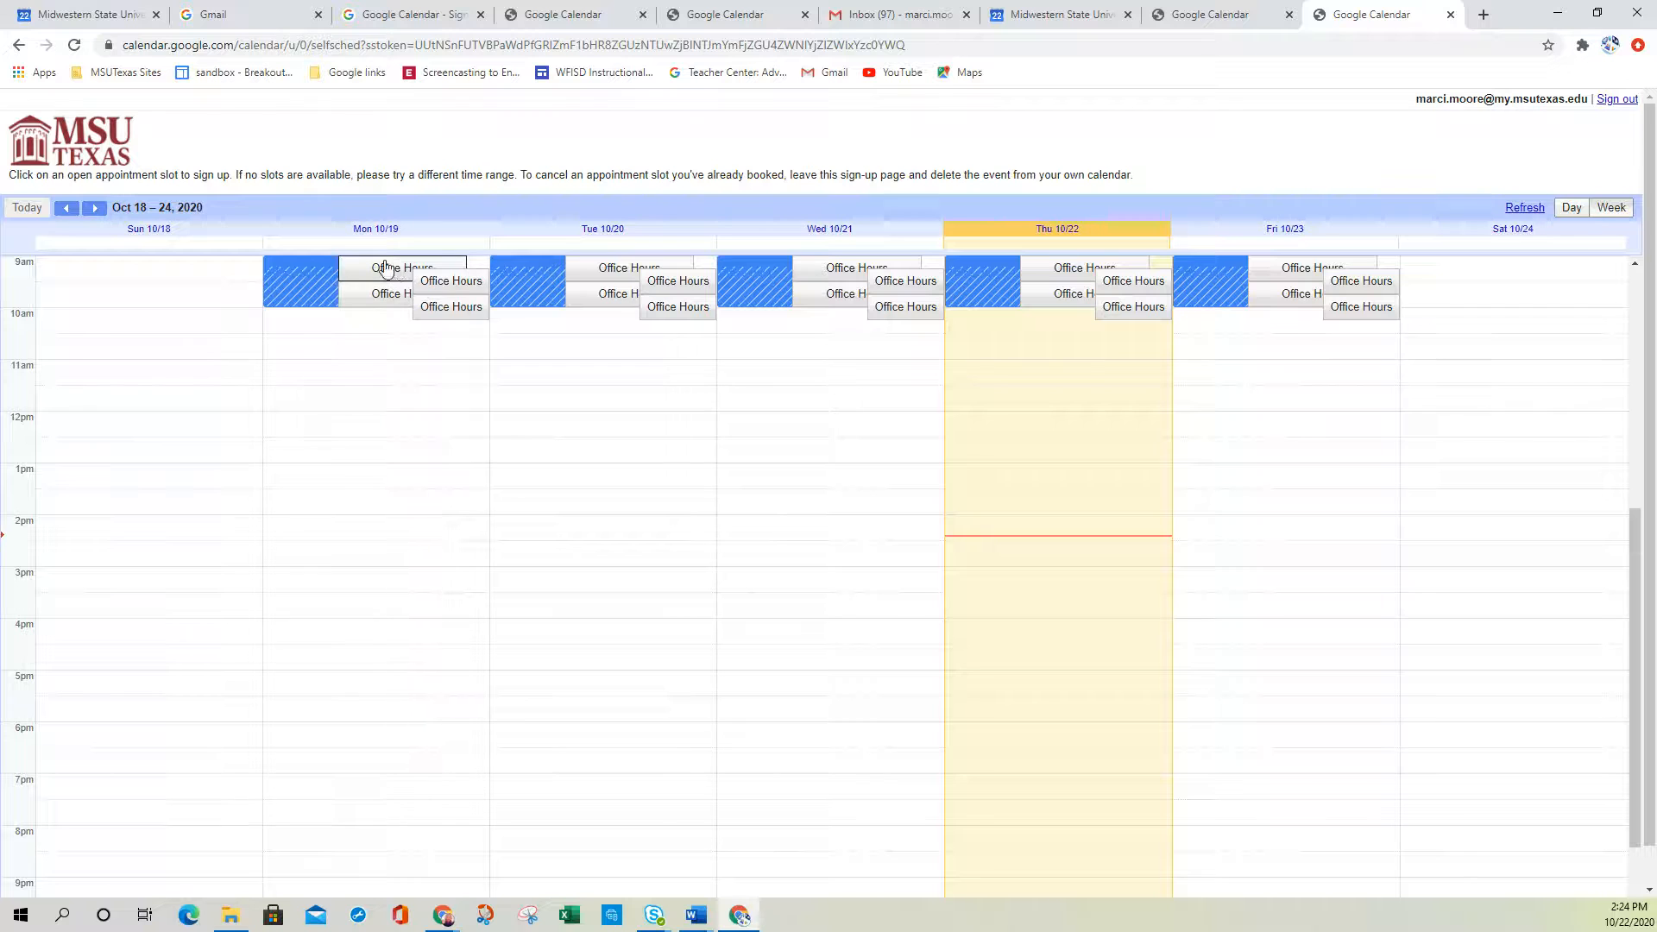
Book the Monday, October 19, 9:15am–9:30am Office Hours slot on the appointment page and return to the main calendar
click(460, 283)
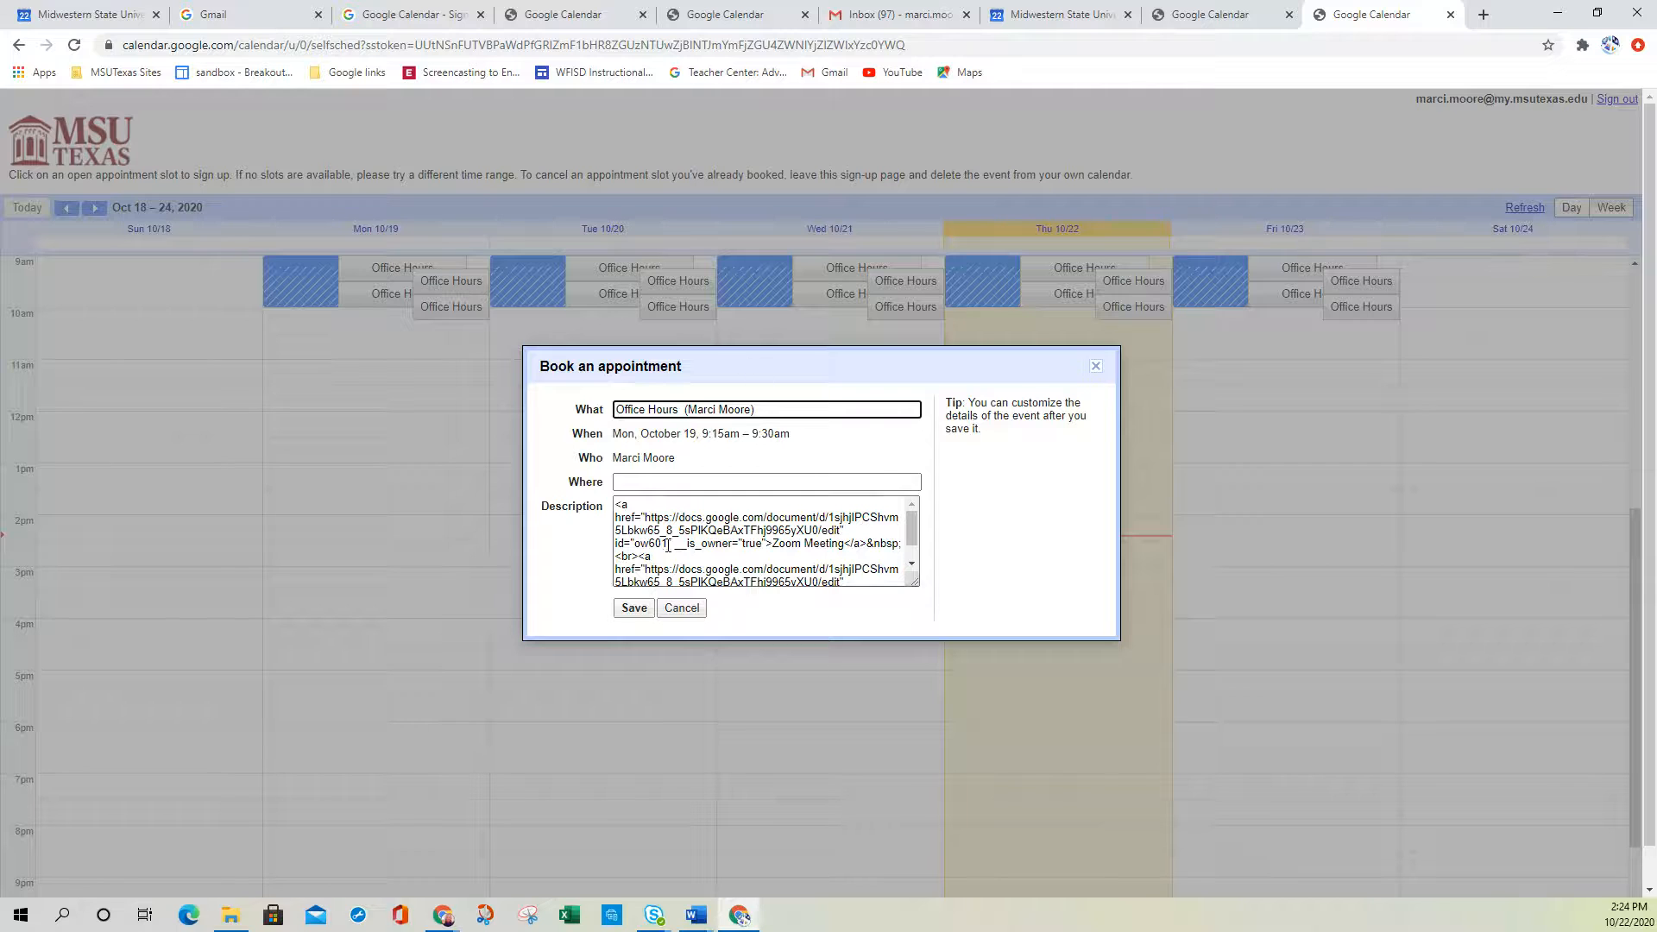
click(634, 608)
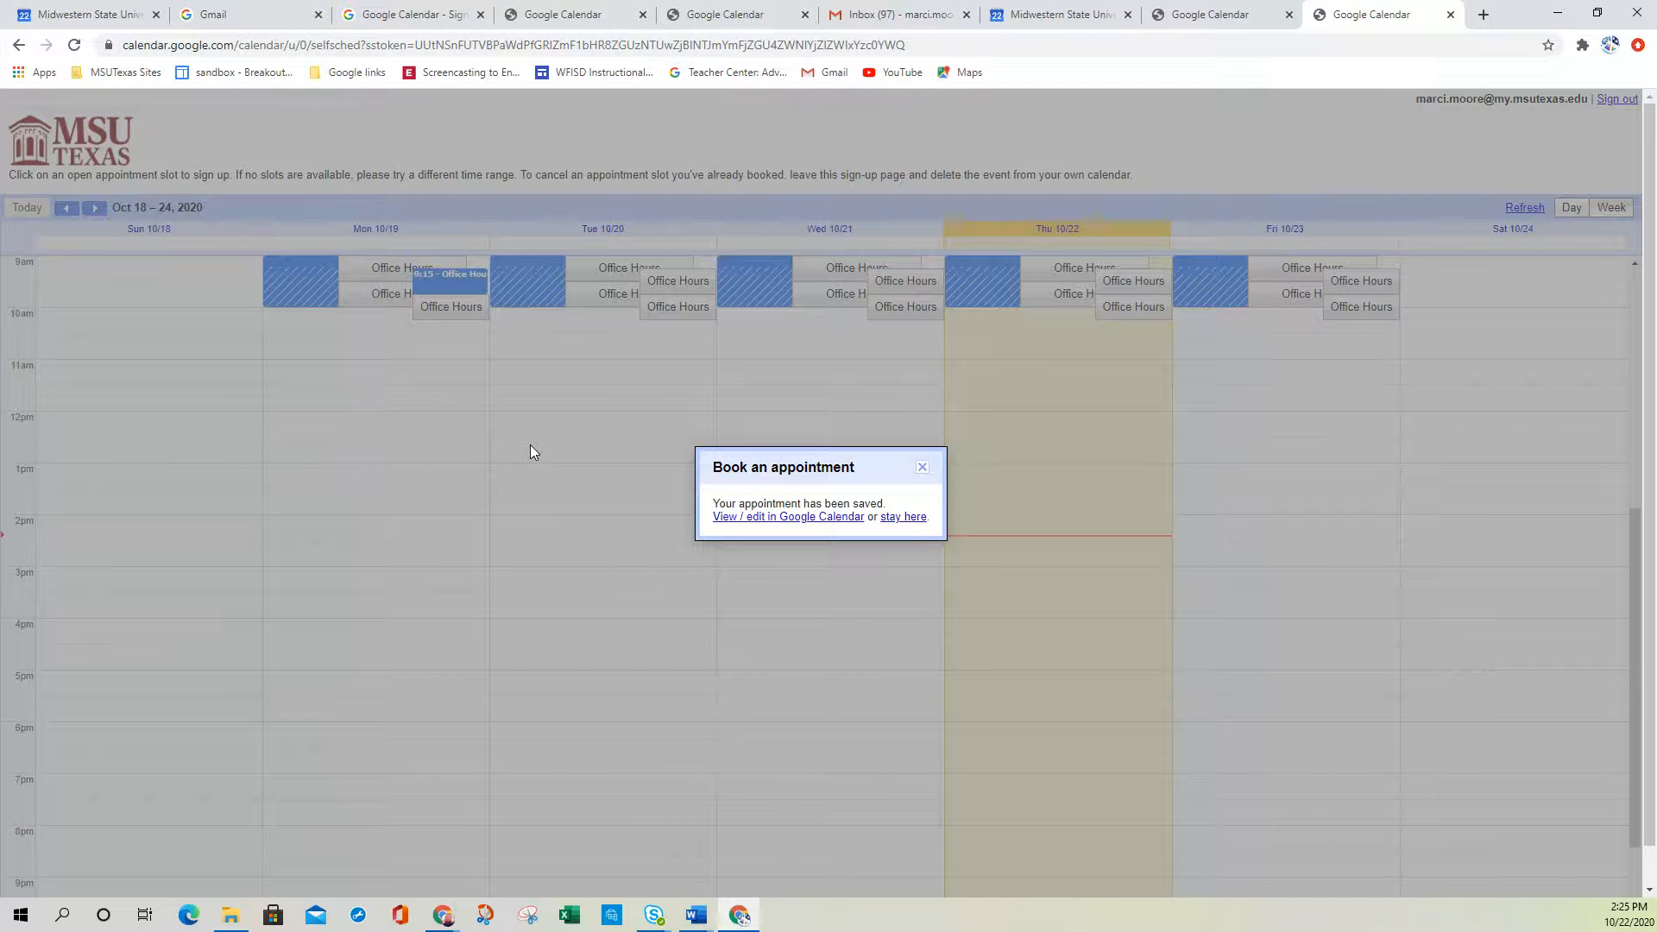
click(1184, 16)
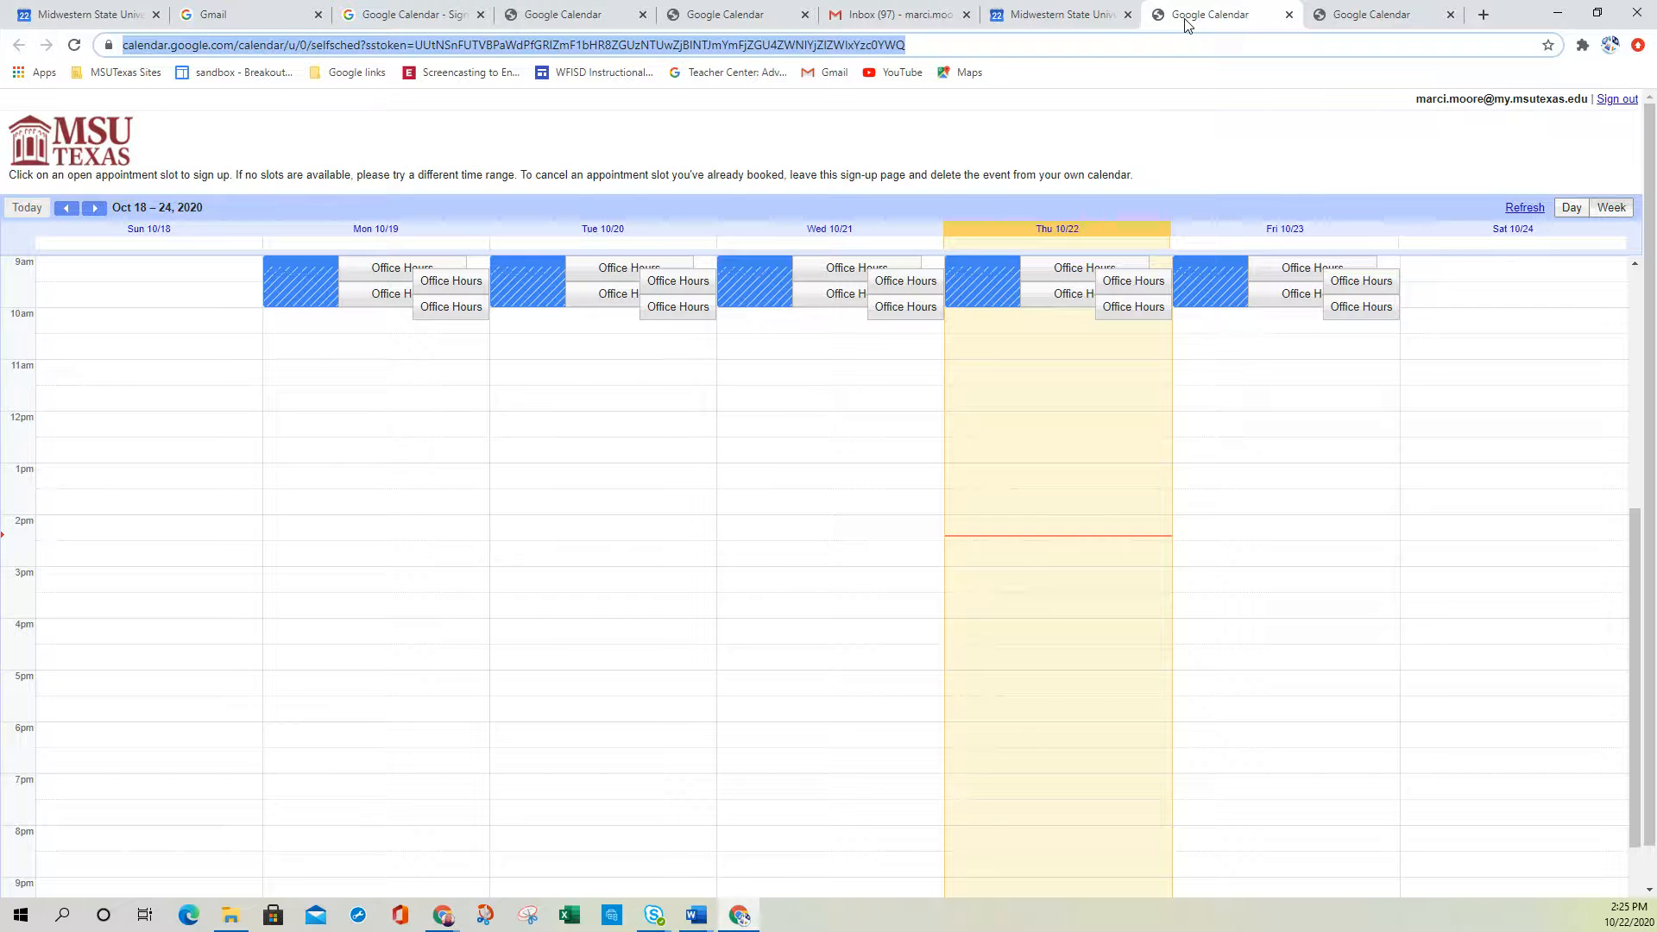
click(1054, 17)
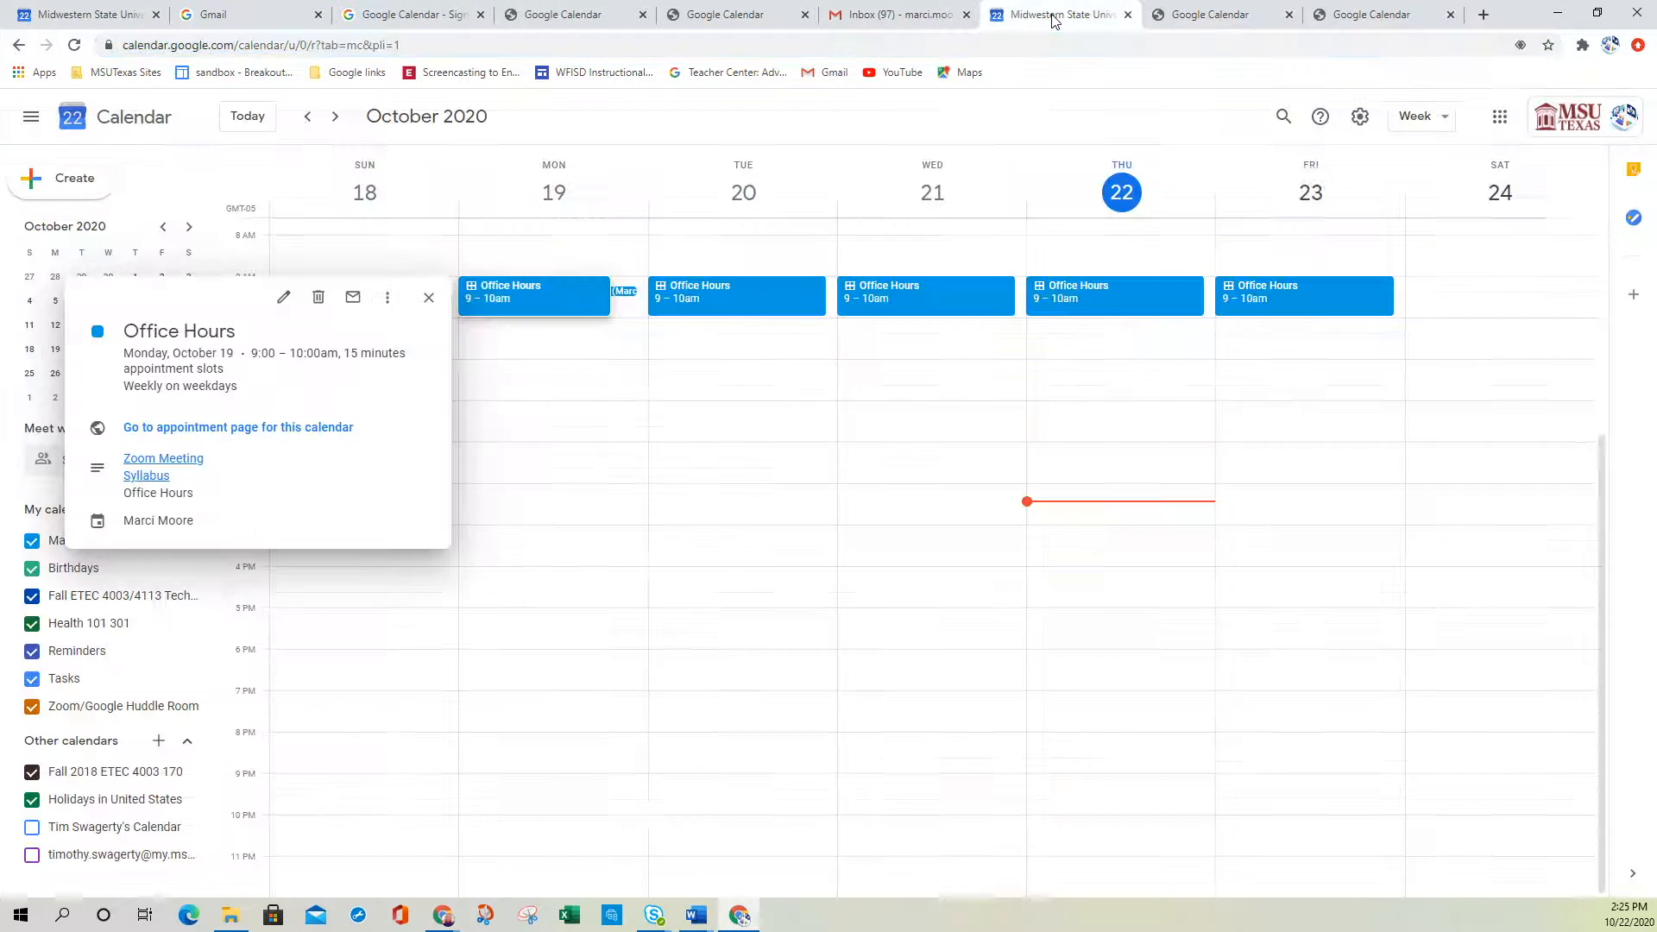
click(528, 502)
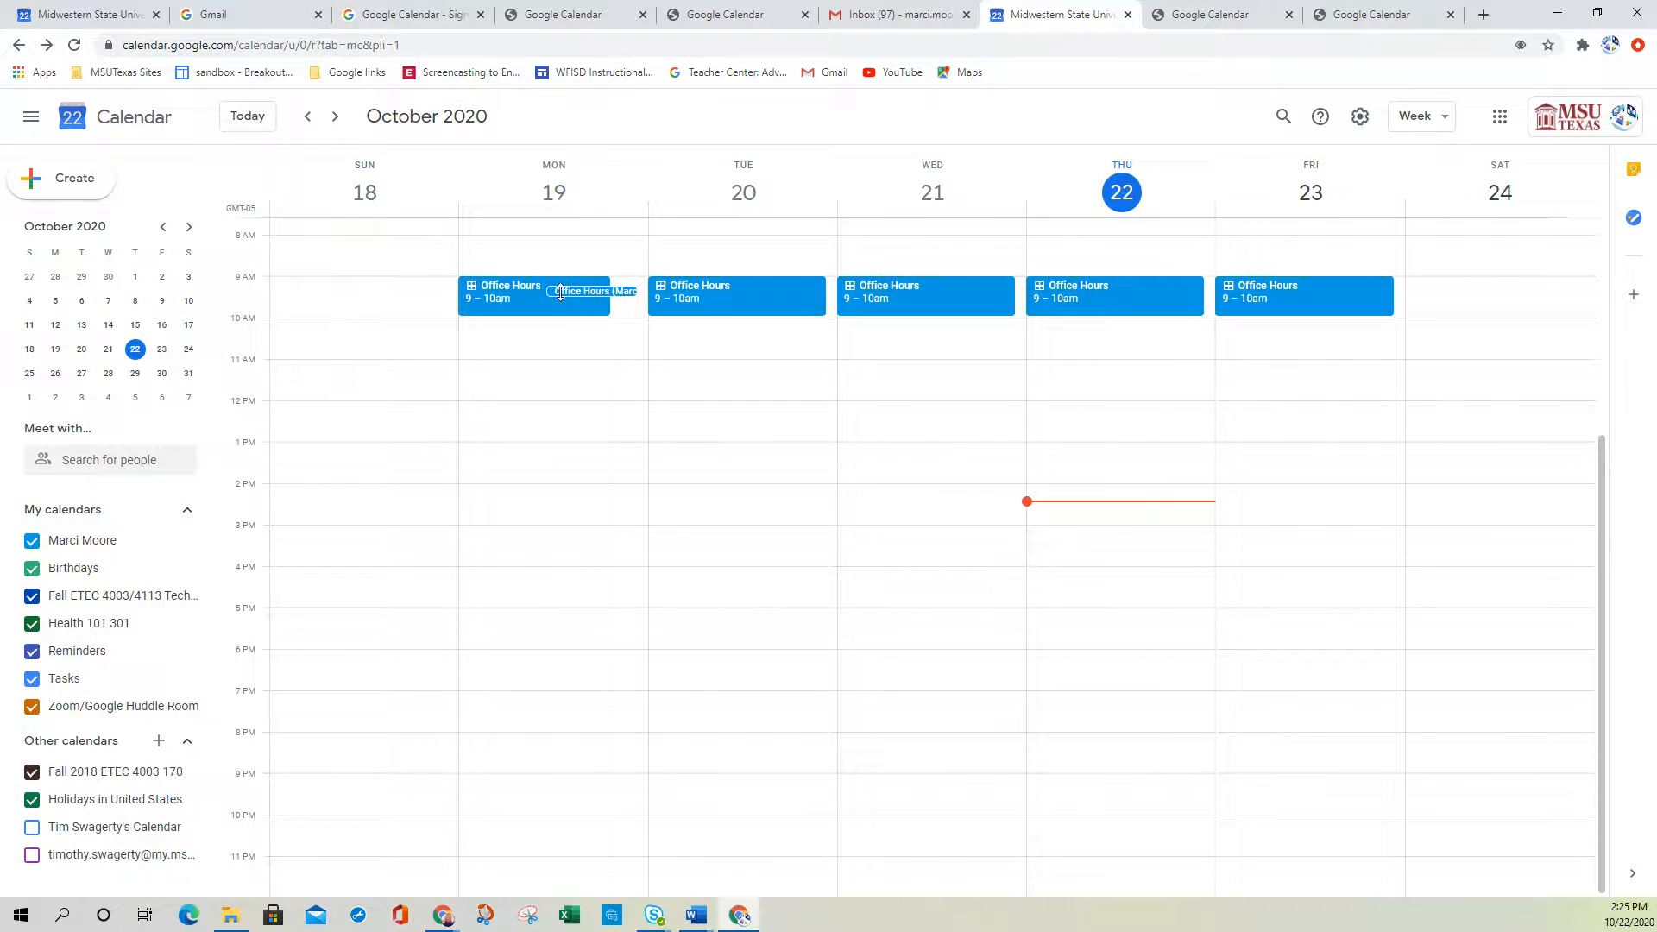
Rename the booked 9:15am appointment on Monday, October 19 as "Present" and save the event
click(610, 292)
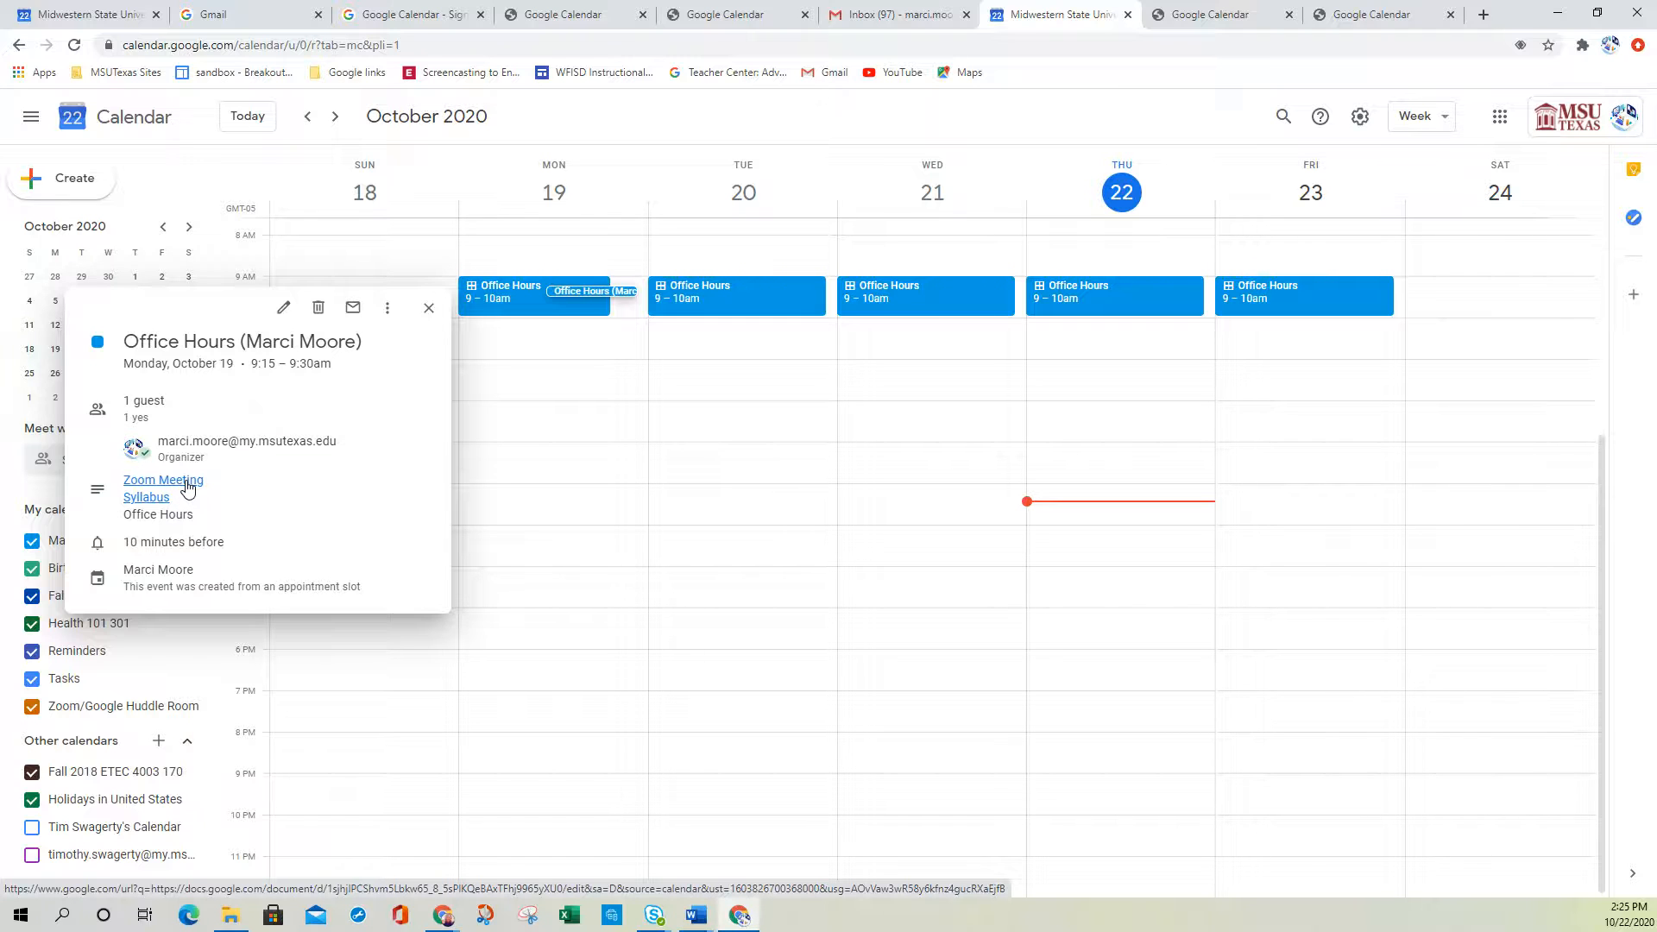
click(283, 313)
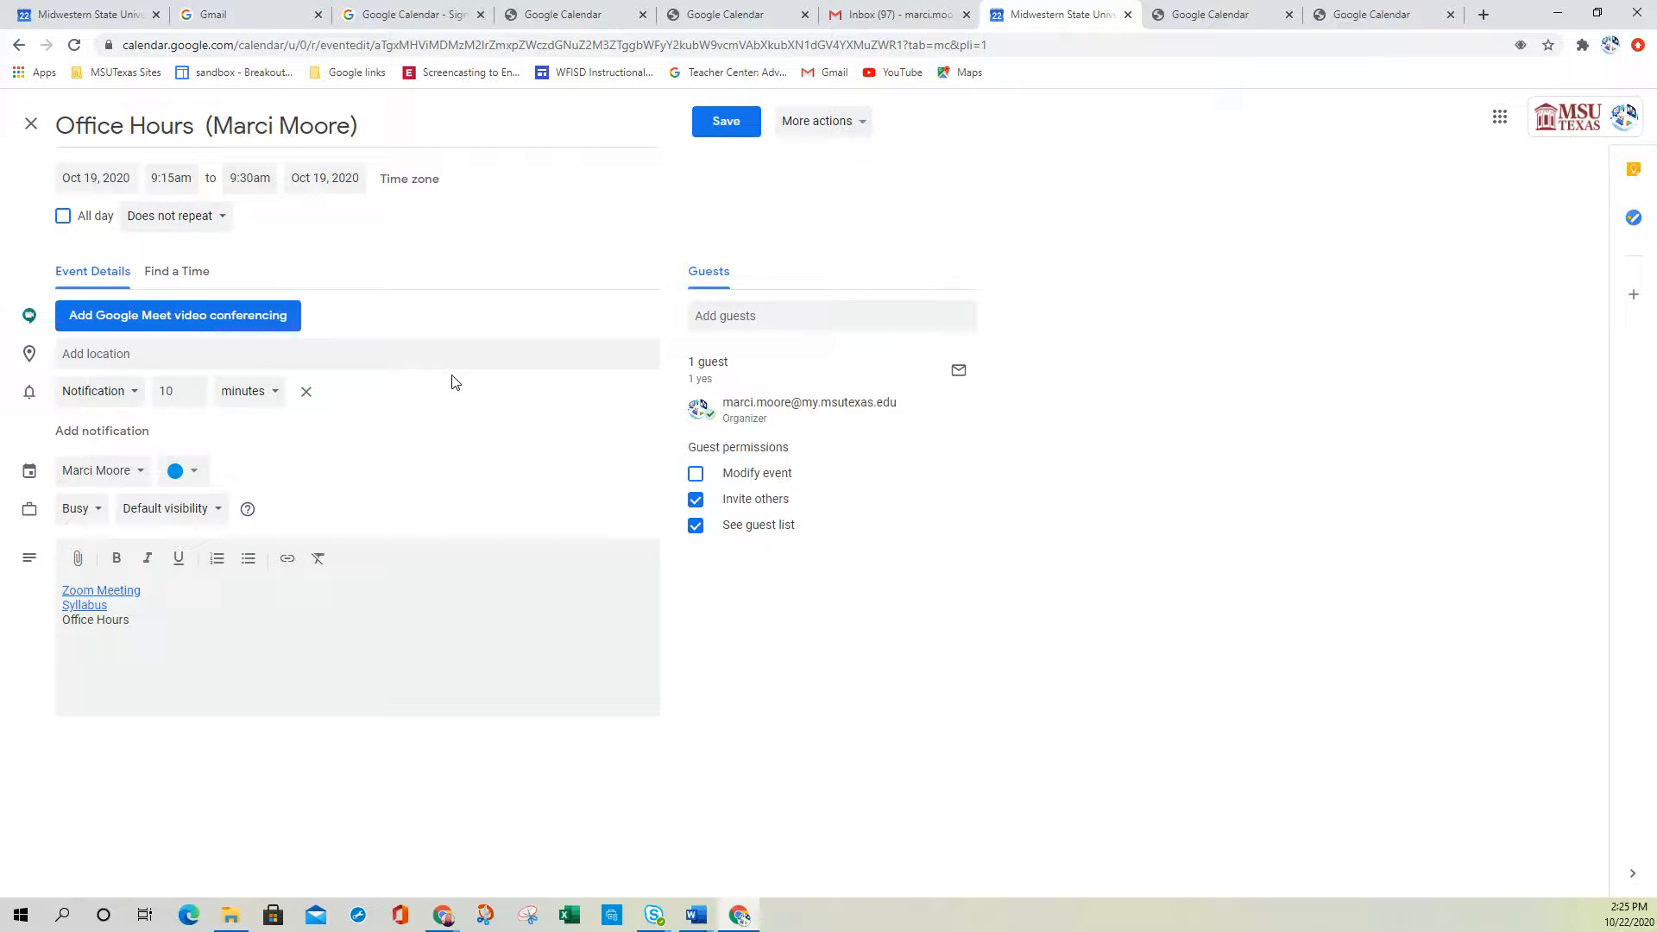
click(359, 125)
drag(358, 125, 73, 110)
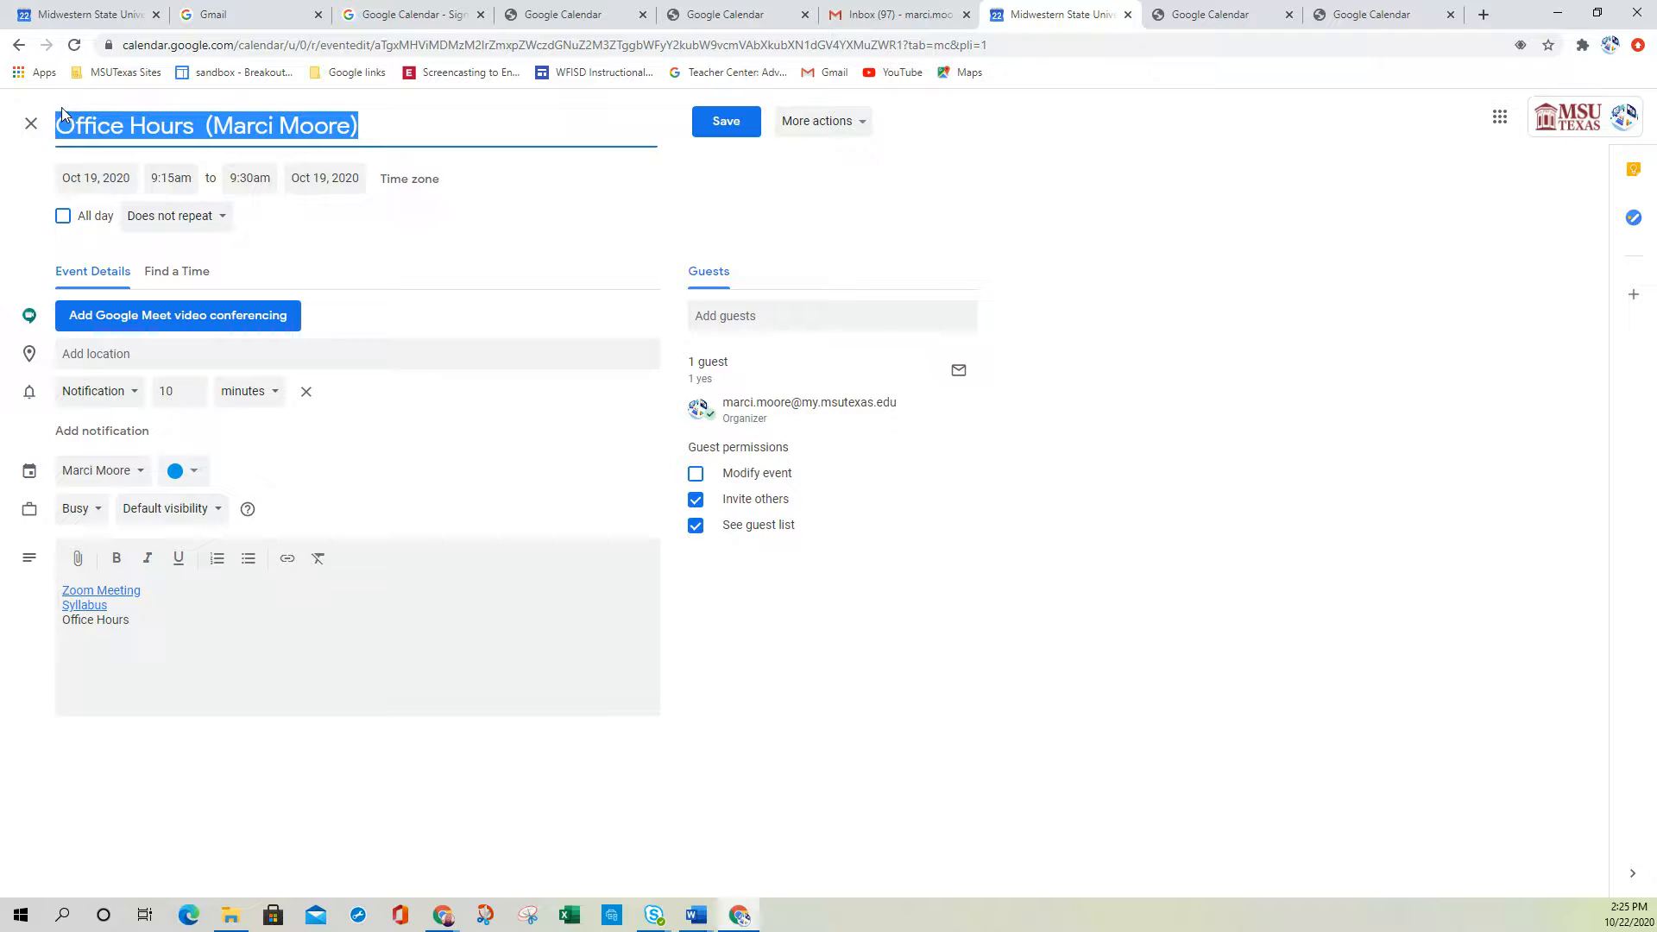
text(Present)
click(712, 121)
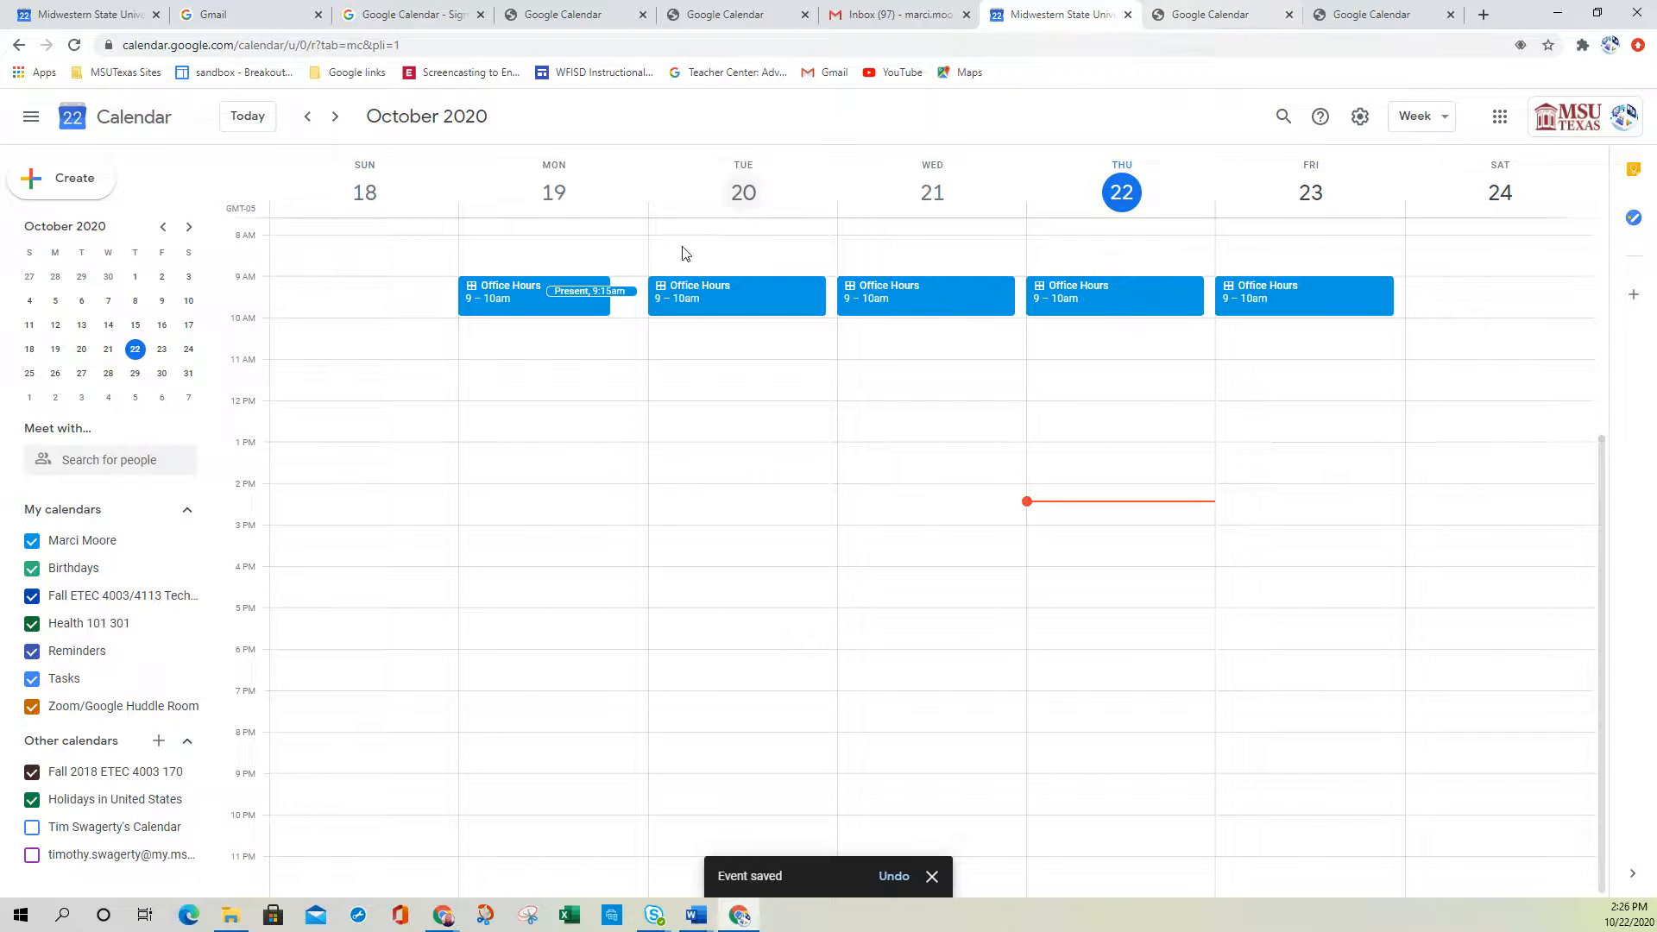
Check the renamed 9:15am booking in the calendar and on the appointment page reached from Monday's Office Hours entry
click(604, 291)
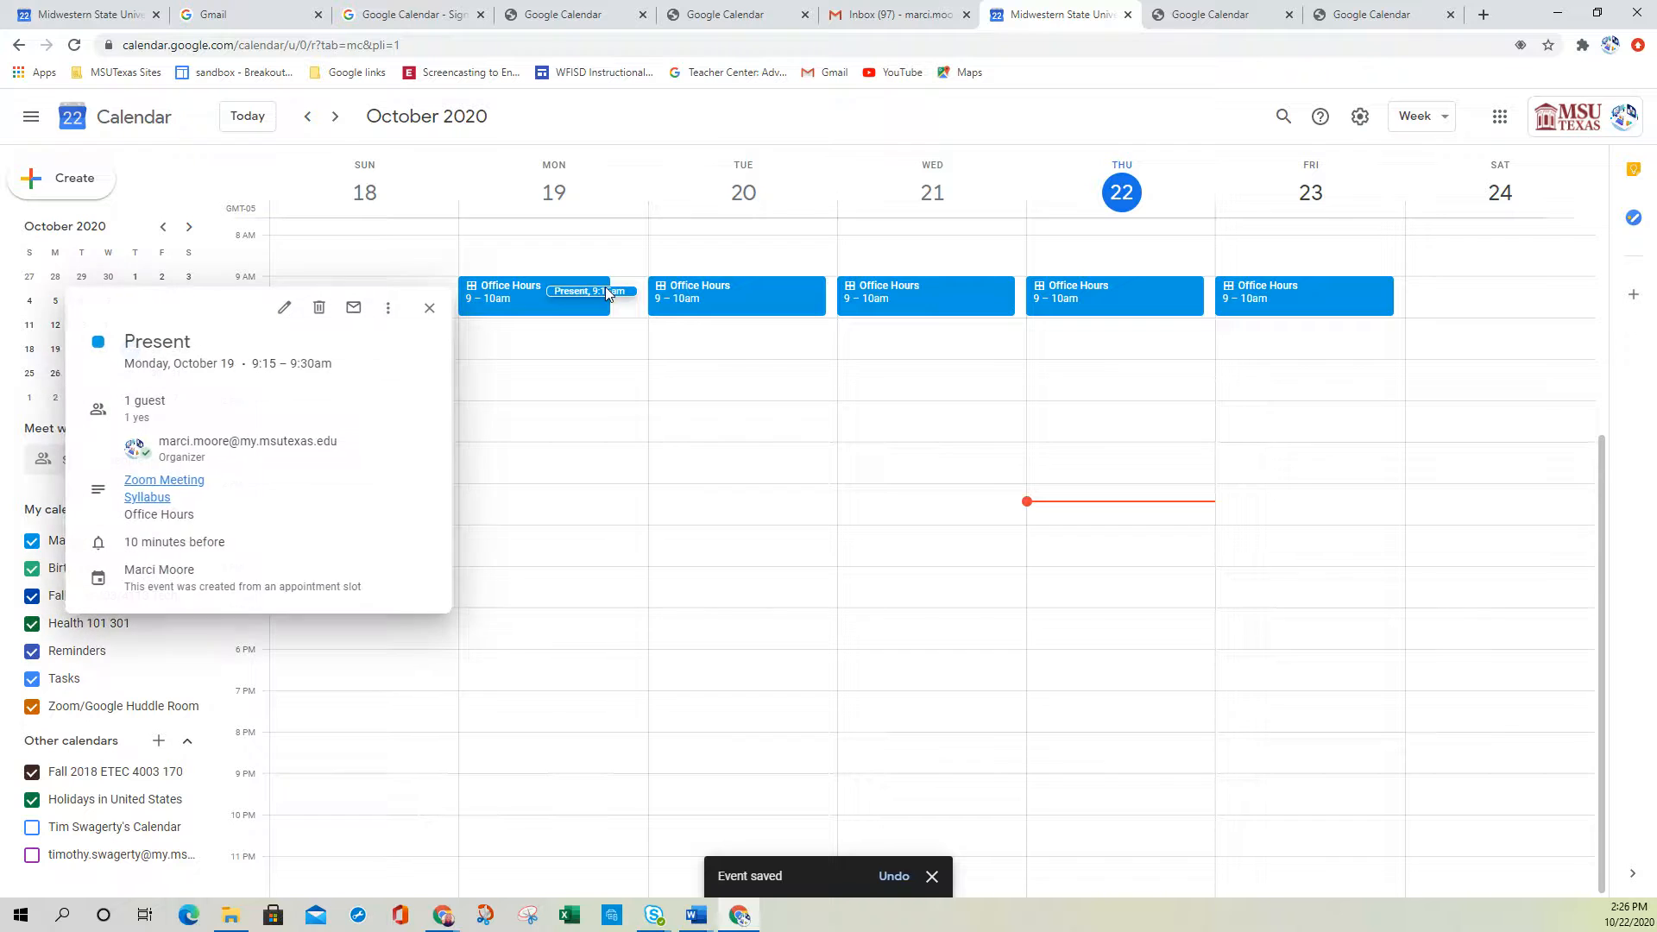
click(515, 298)
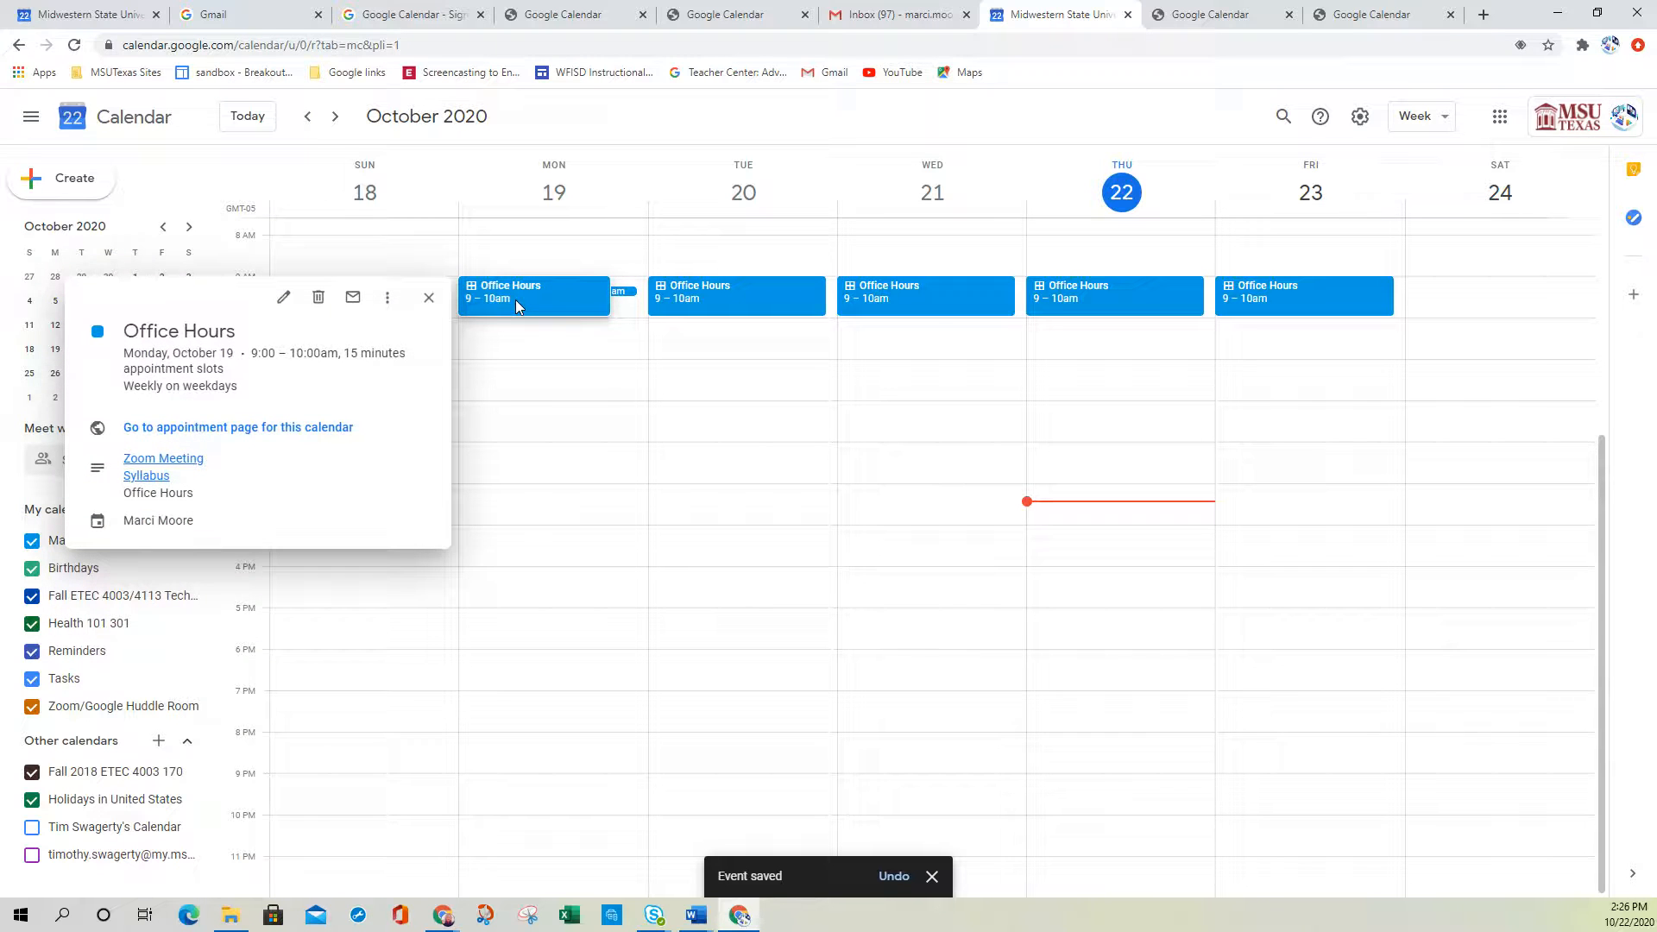
click(257, 431)
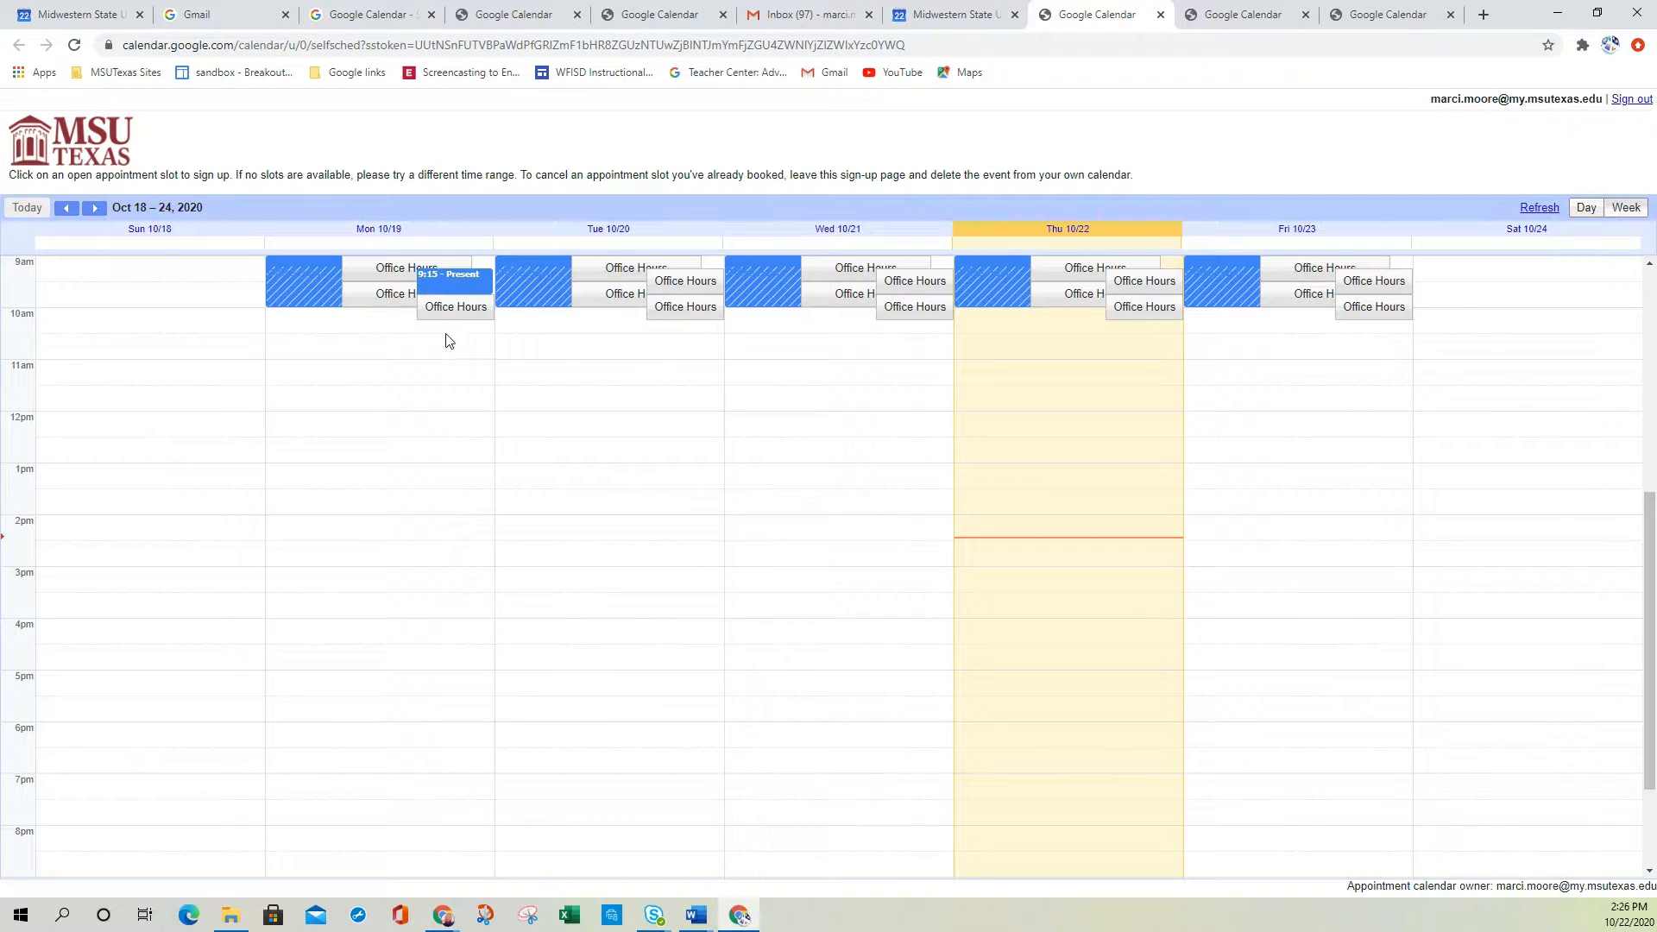
click(456, 283)
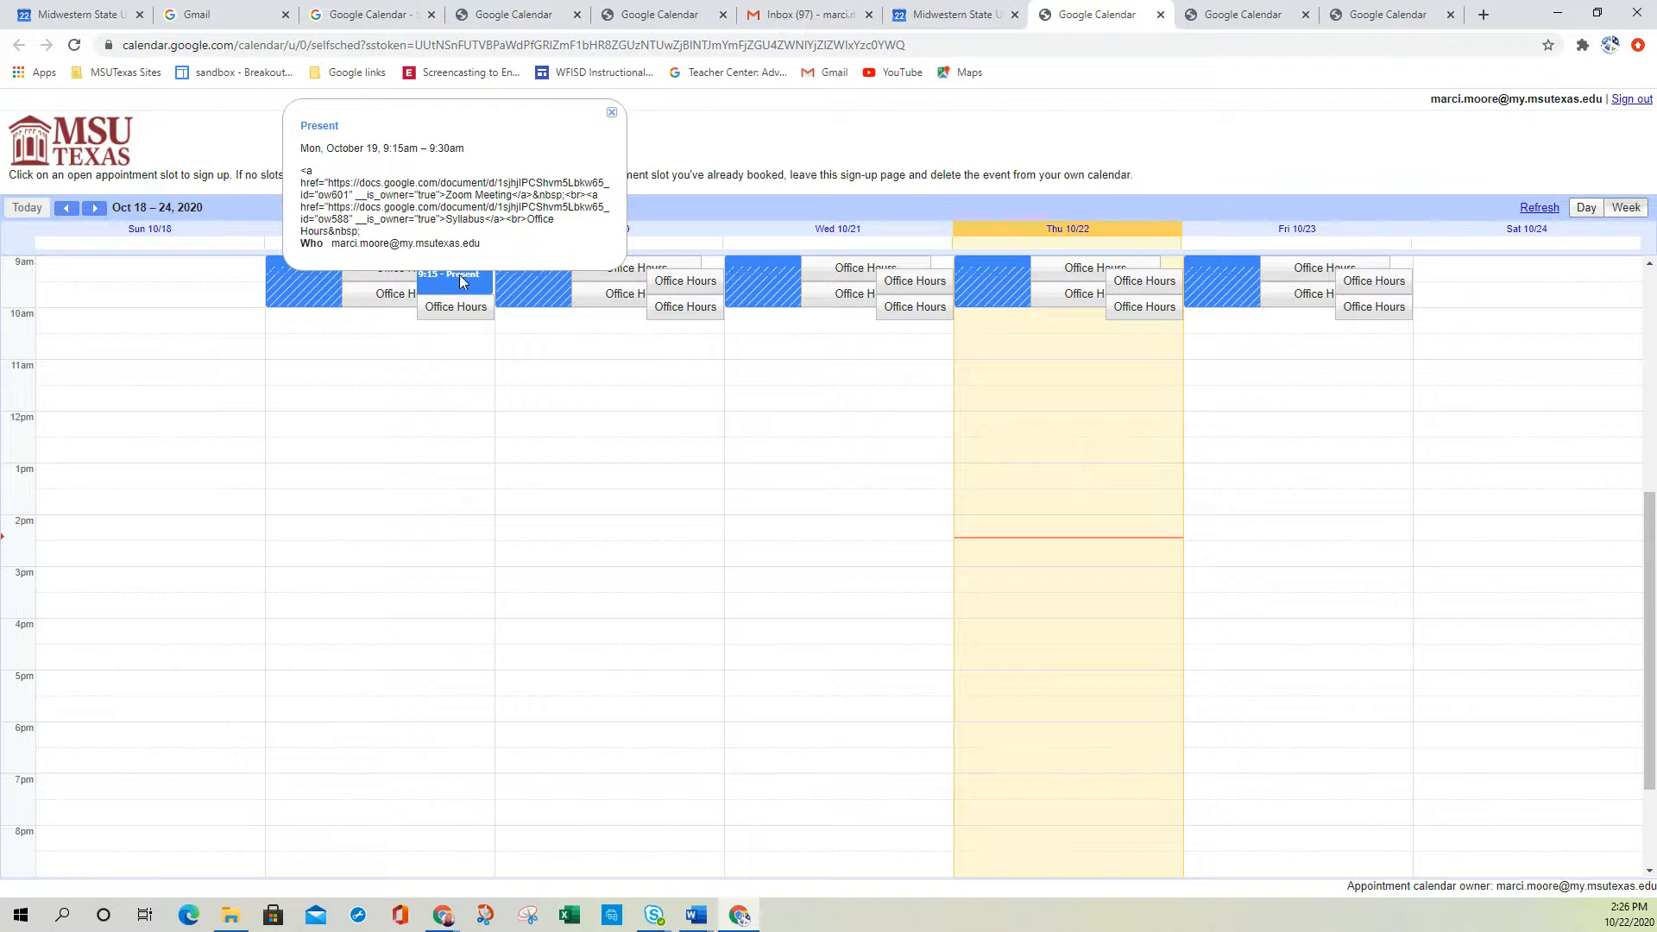
Book the Monday, October 19, 9:45am–10:00am Office Hours slot and go back to the main calendar
click(459, 309)
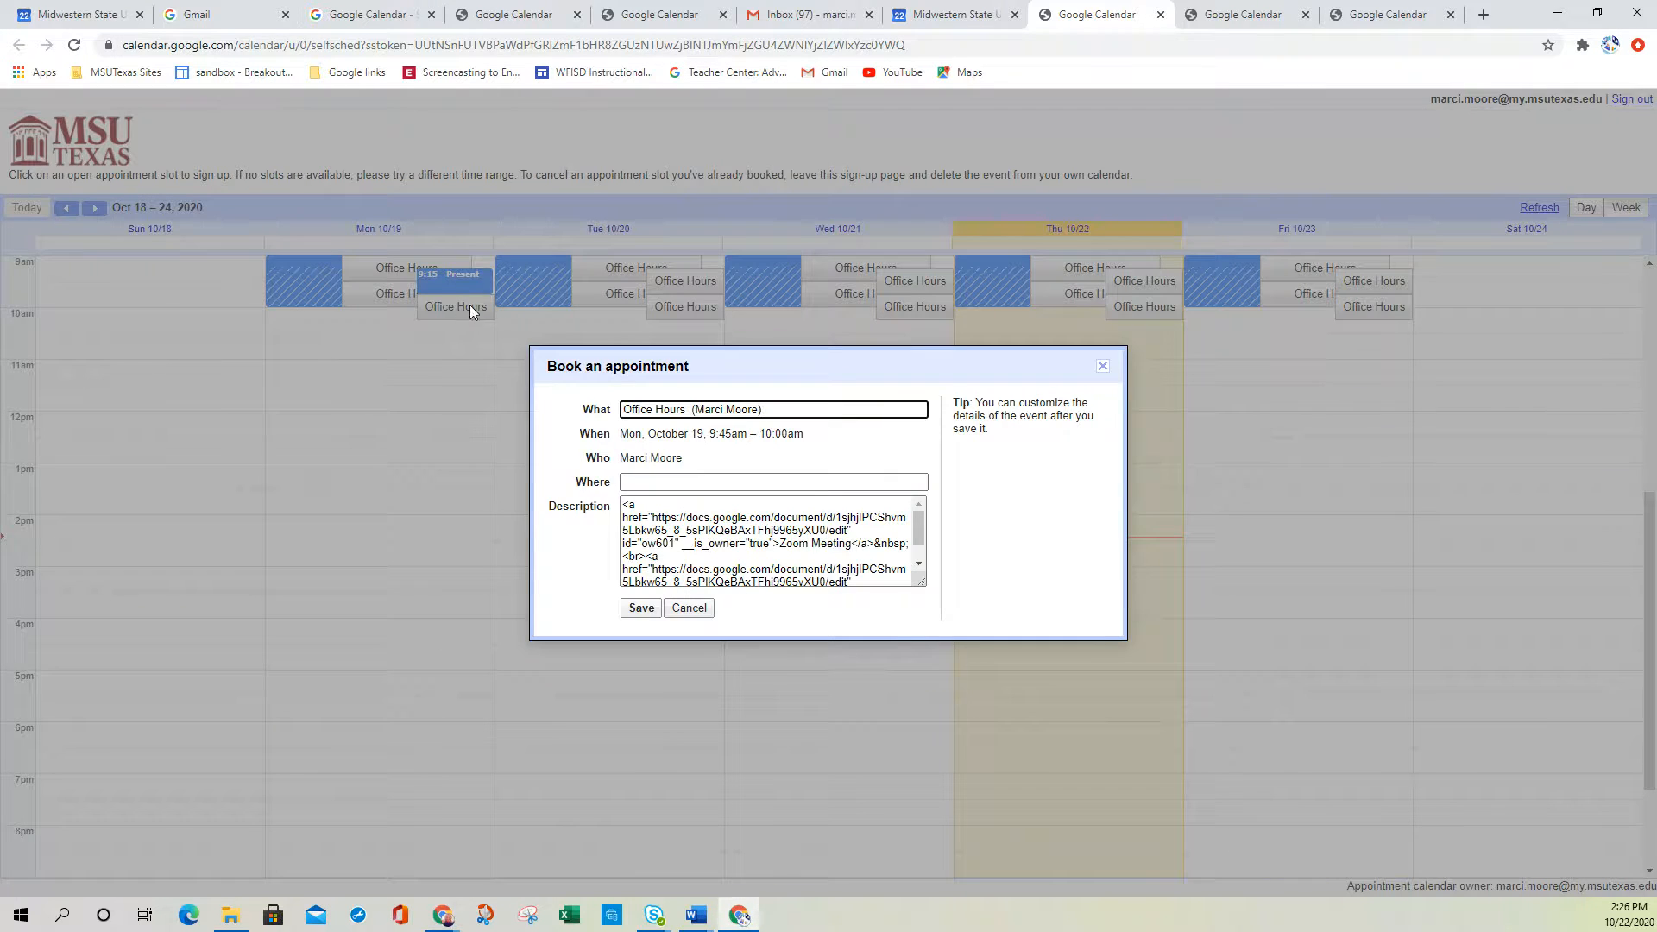
click(640, 609)
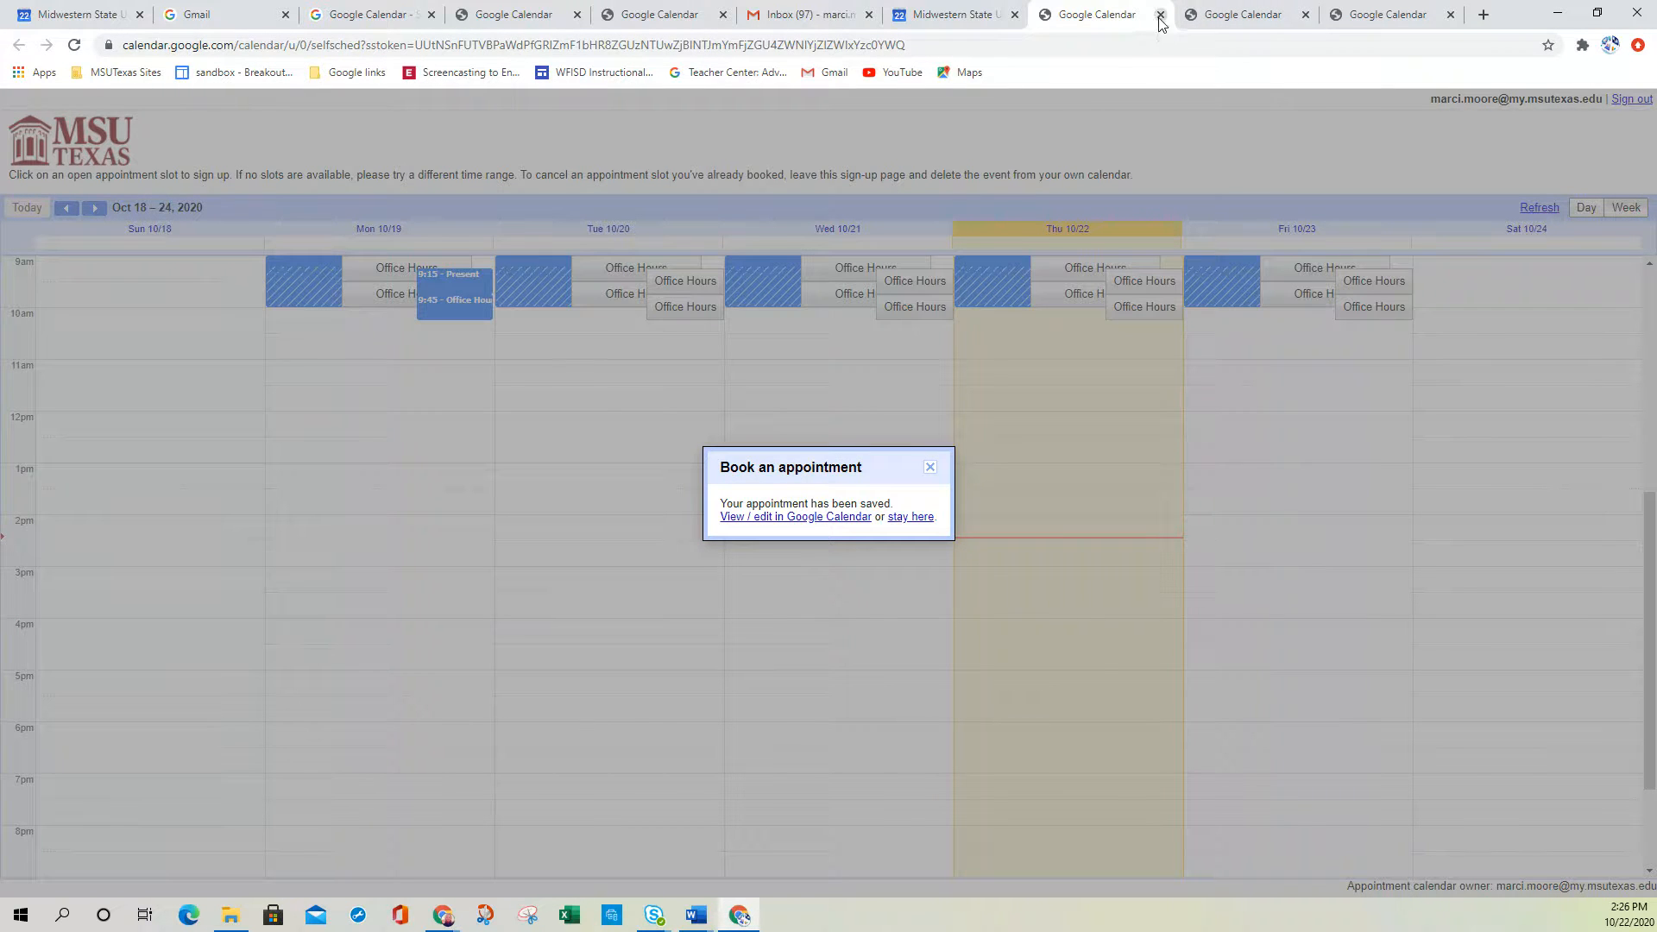
click(975, 19)
click(552, 381)
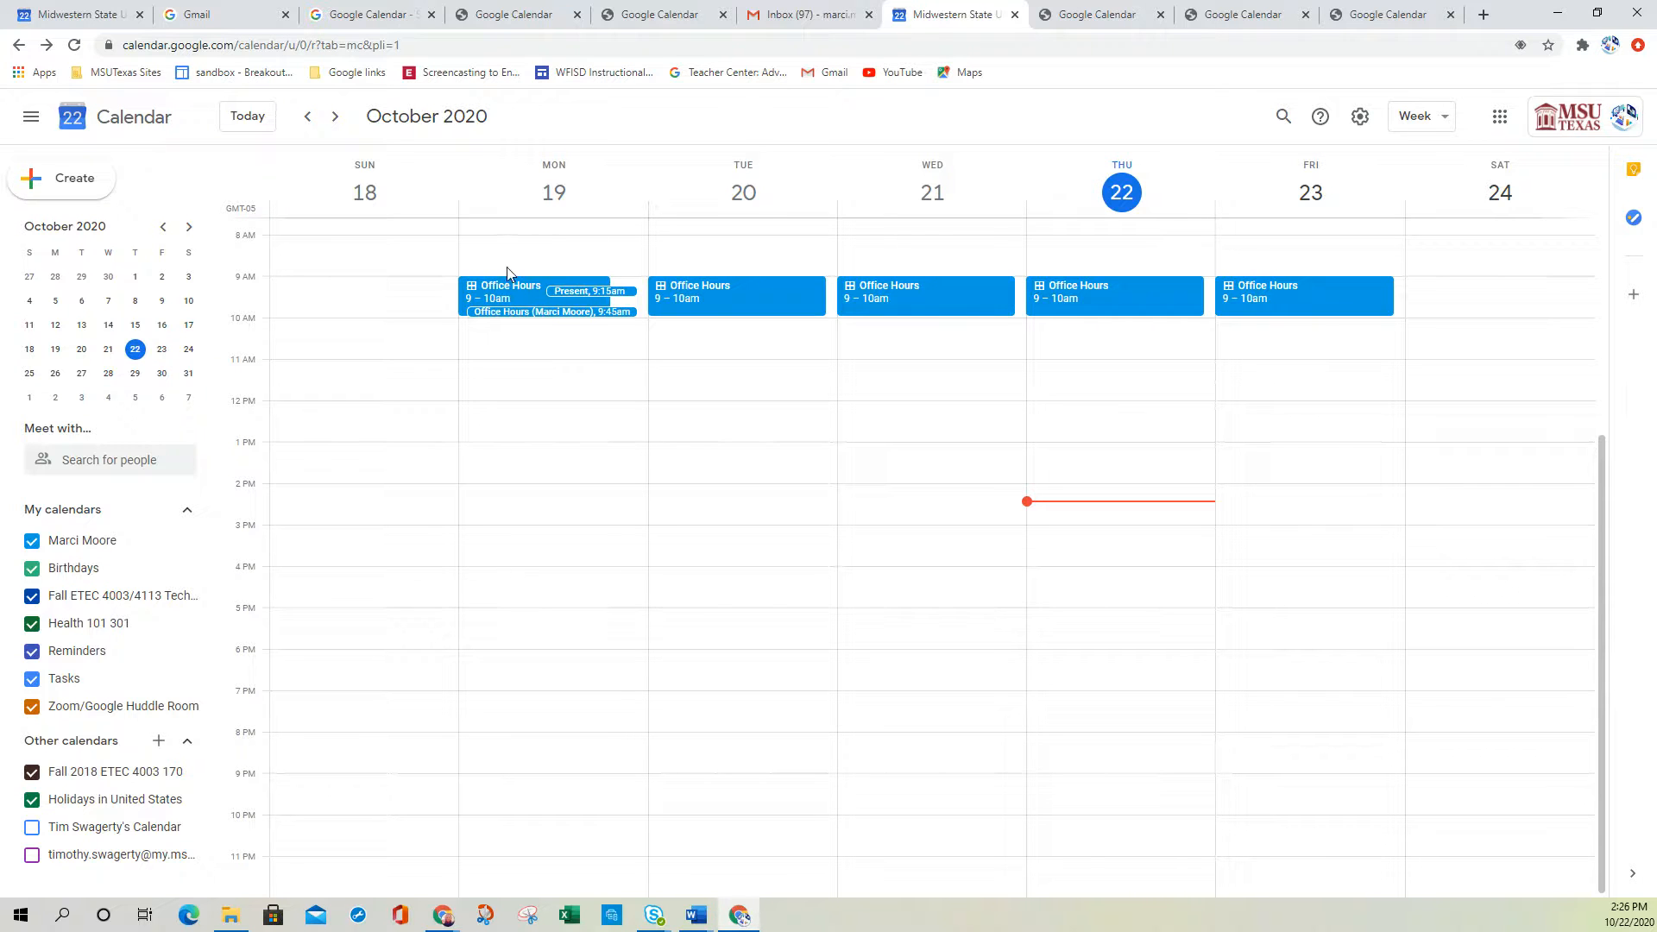
Create 30-minute appointment slots titled "Present" from 10:00am to 11:00am on Monday, October 19, repeating every weekday (Monday to Friday)
right_click(527, 345)
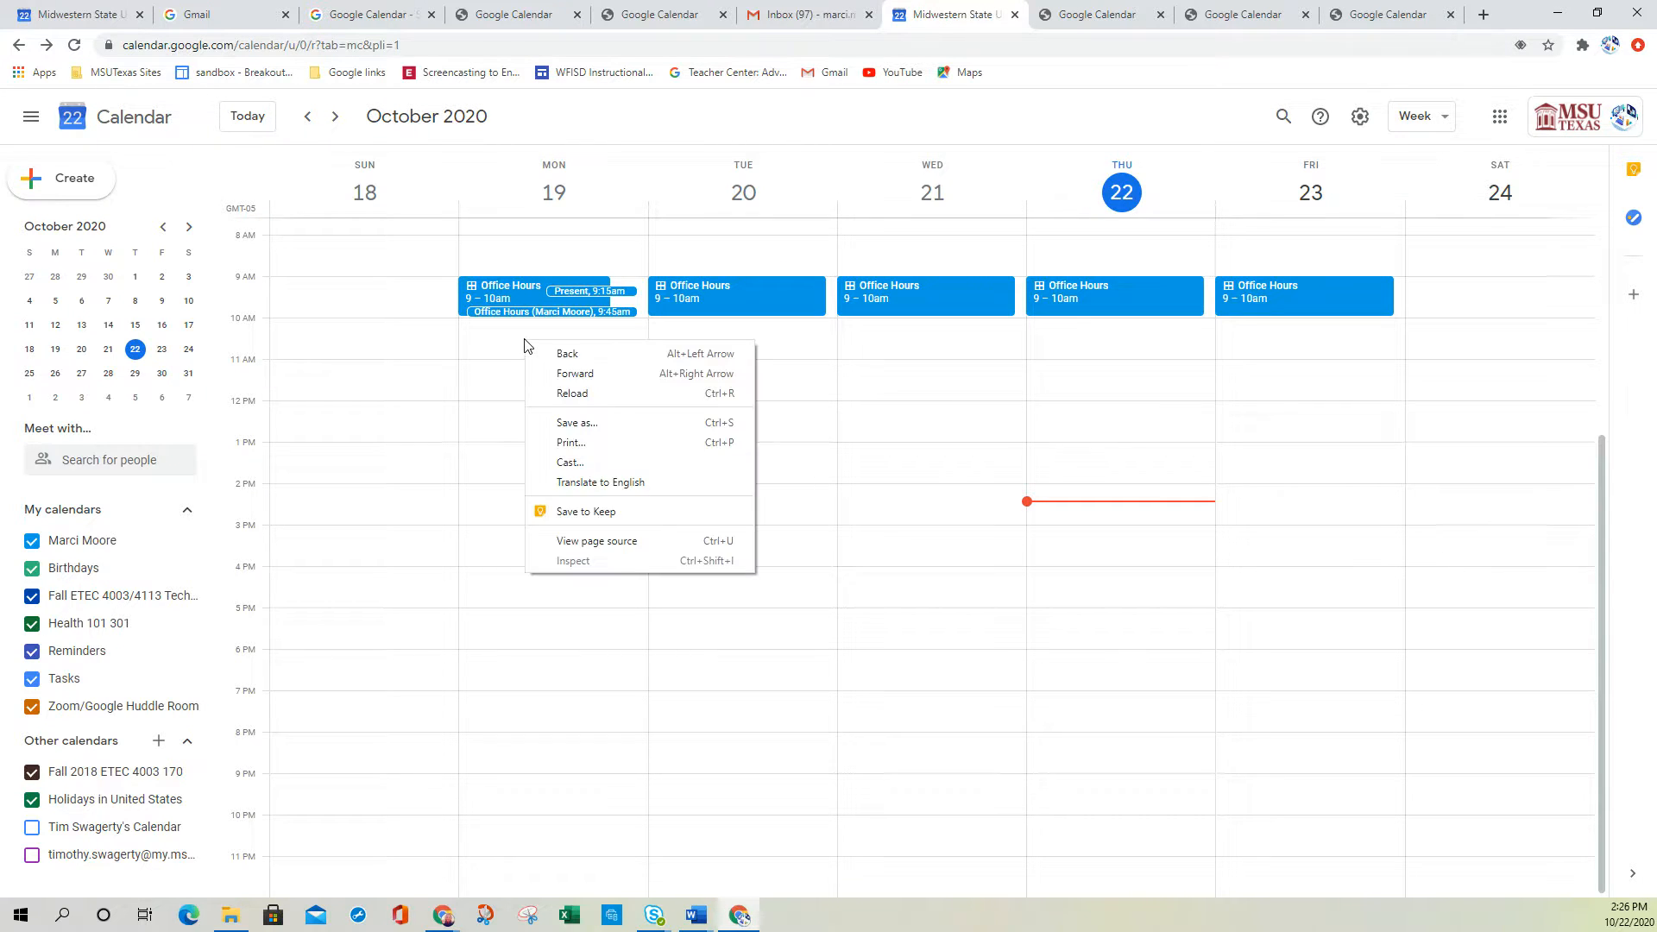
click(527, 345)
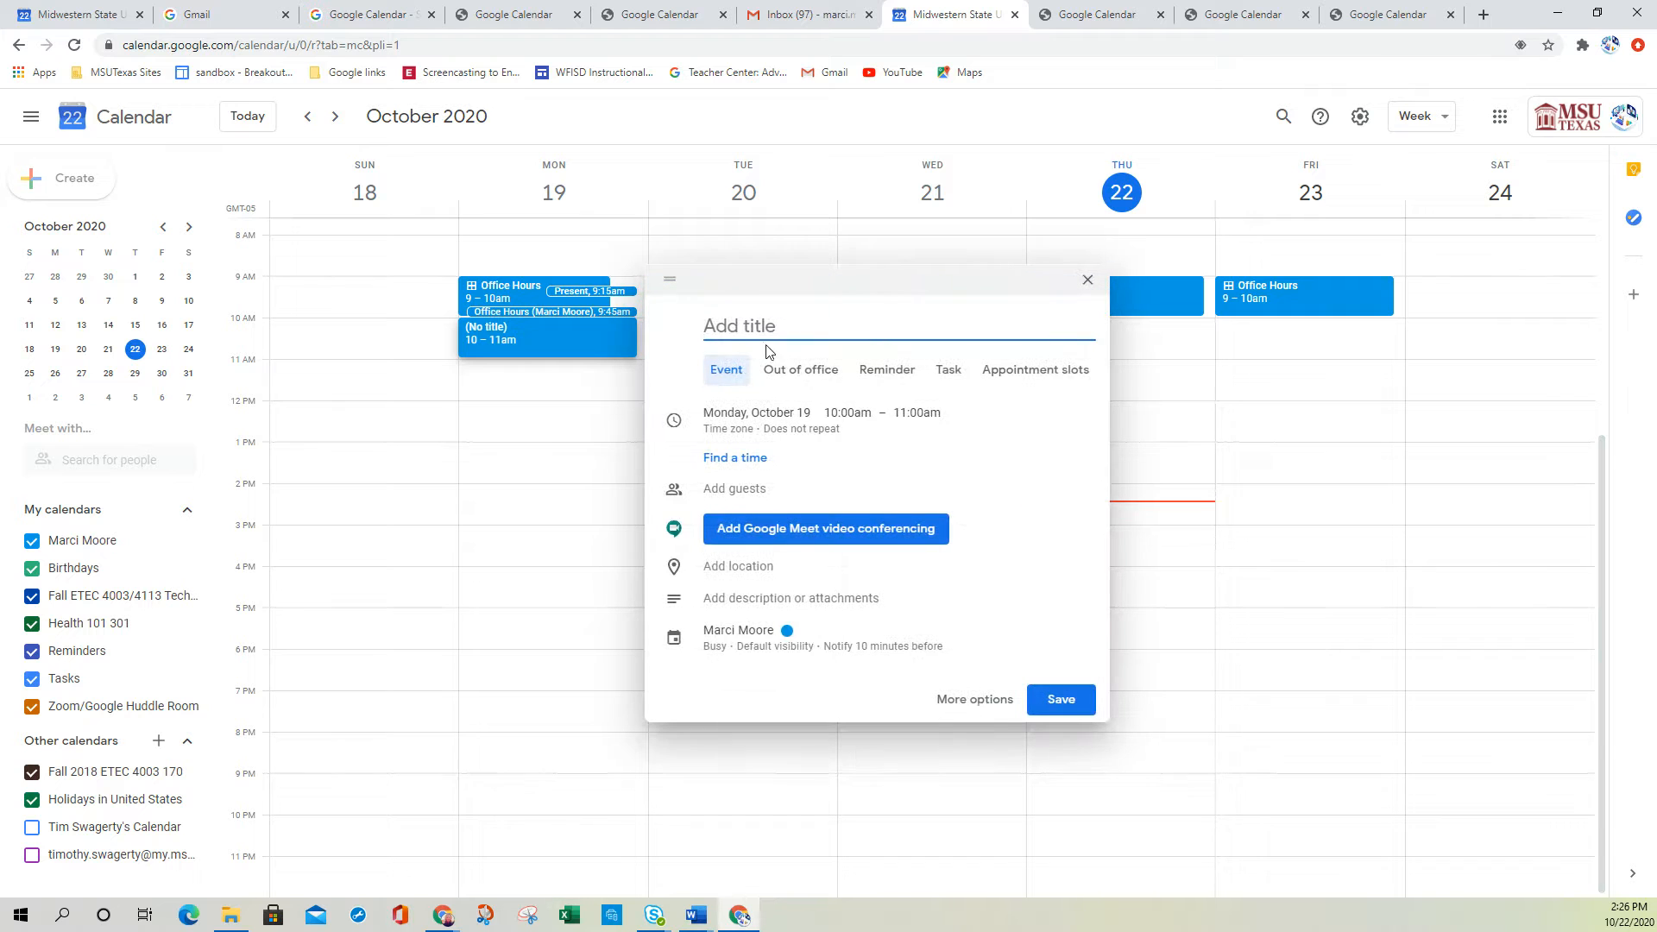
click(1069, 370)
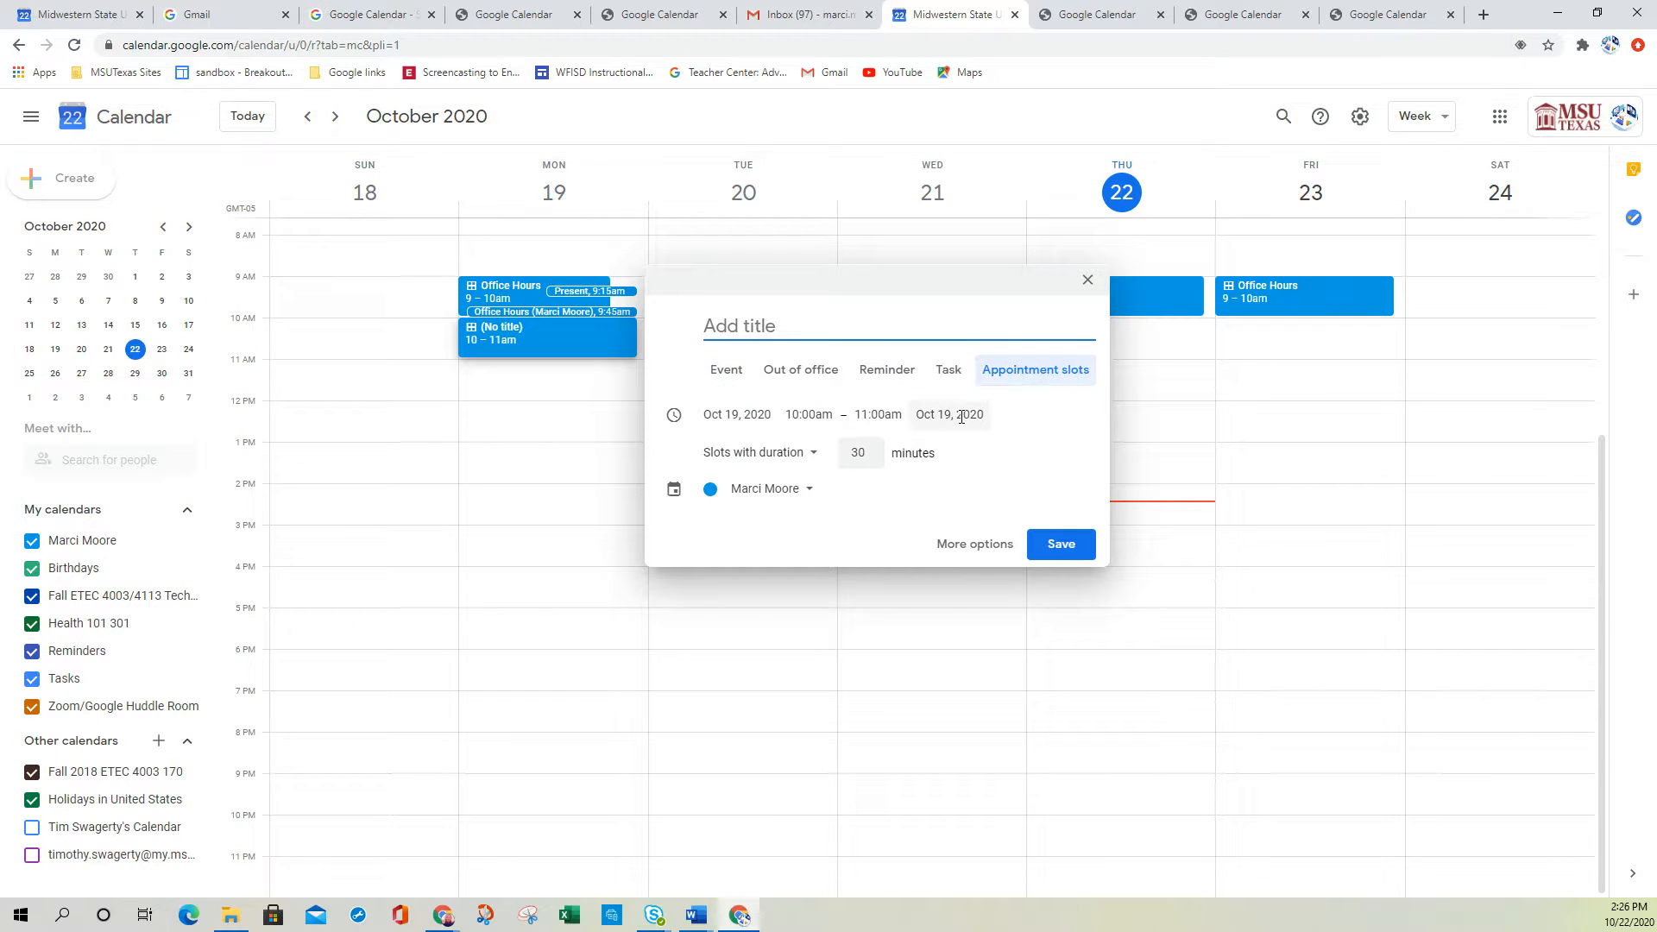
click(970, 546)
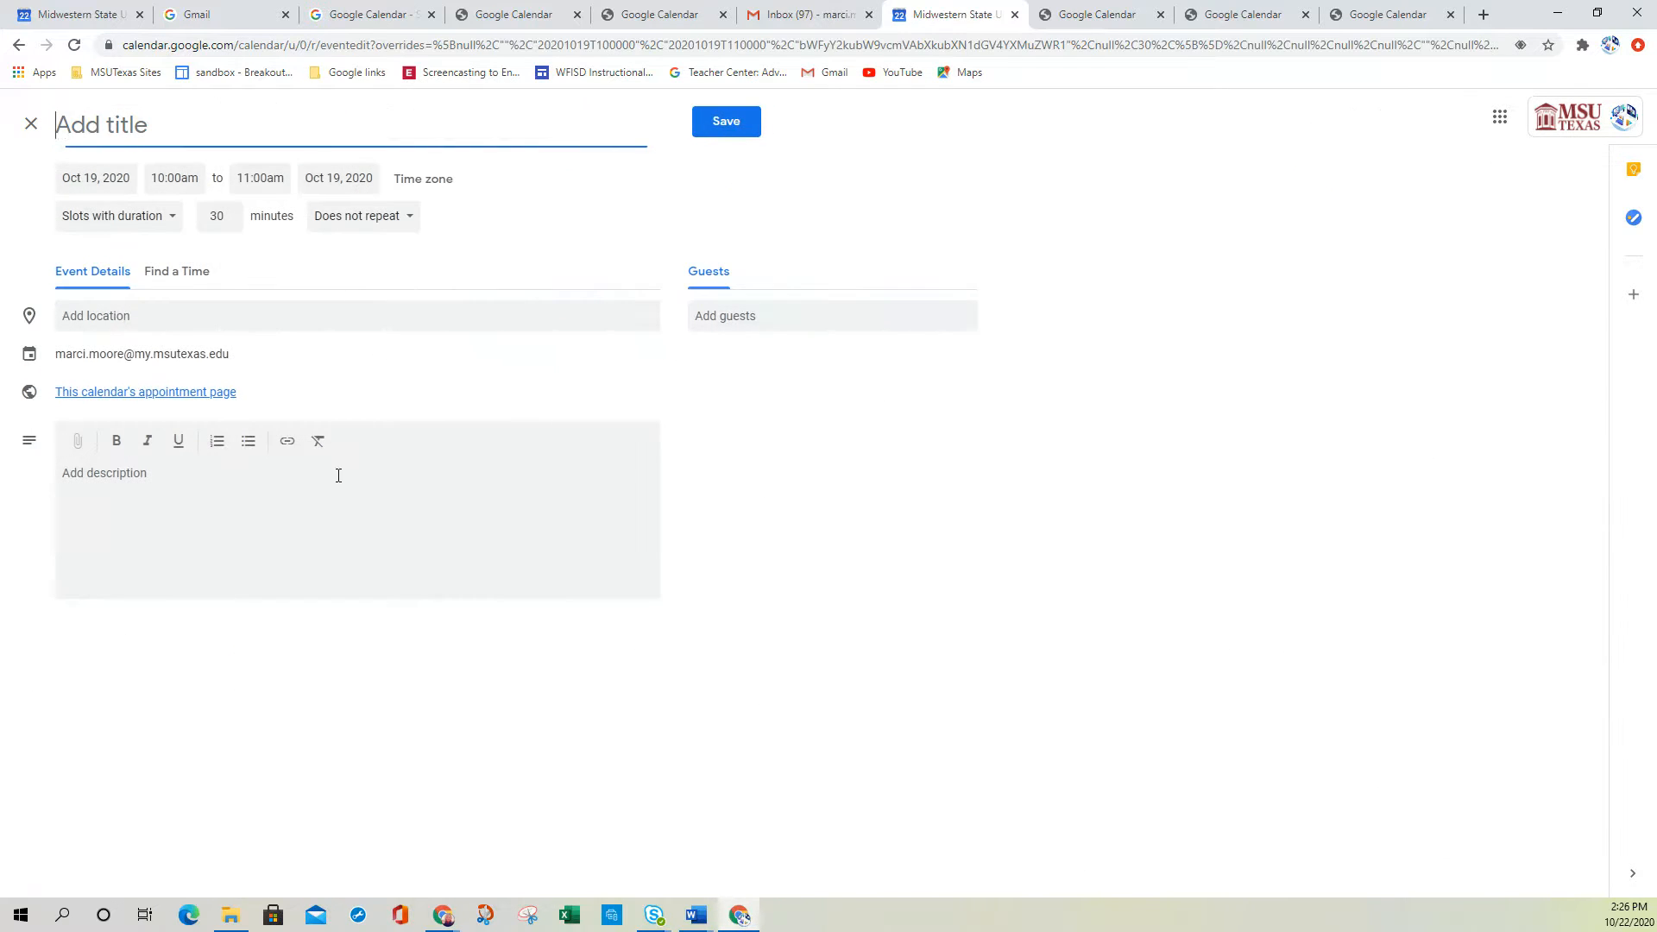
text(Present)
click(352, 223)
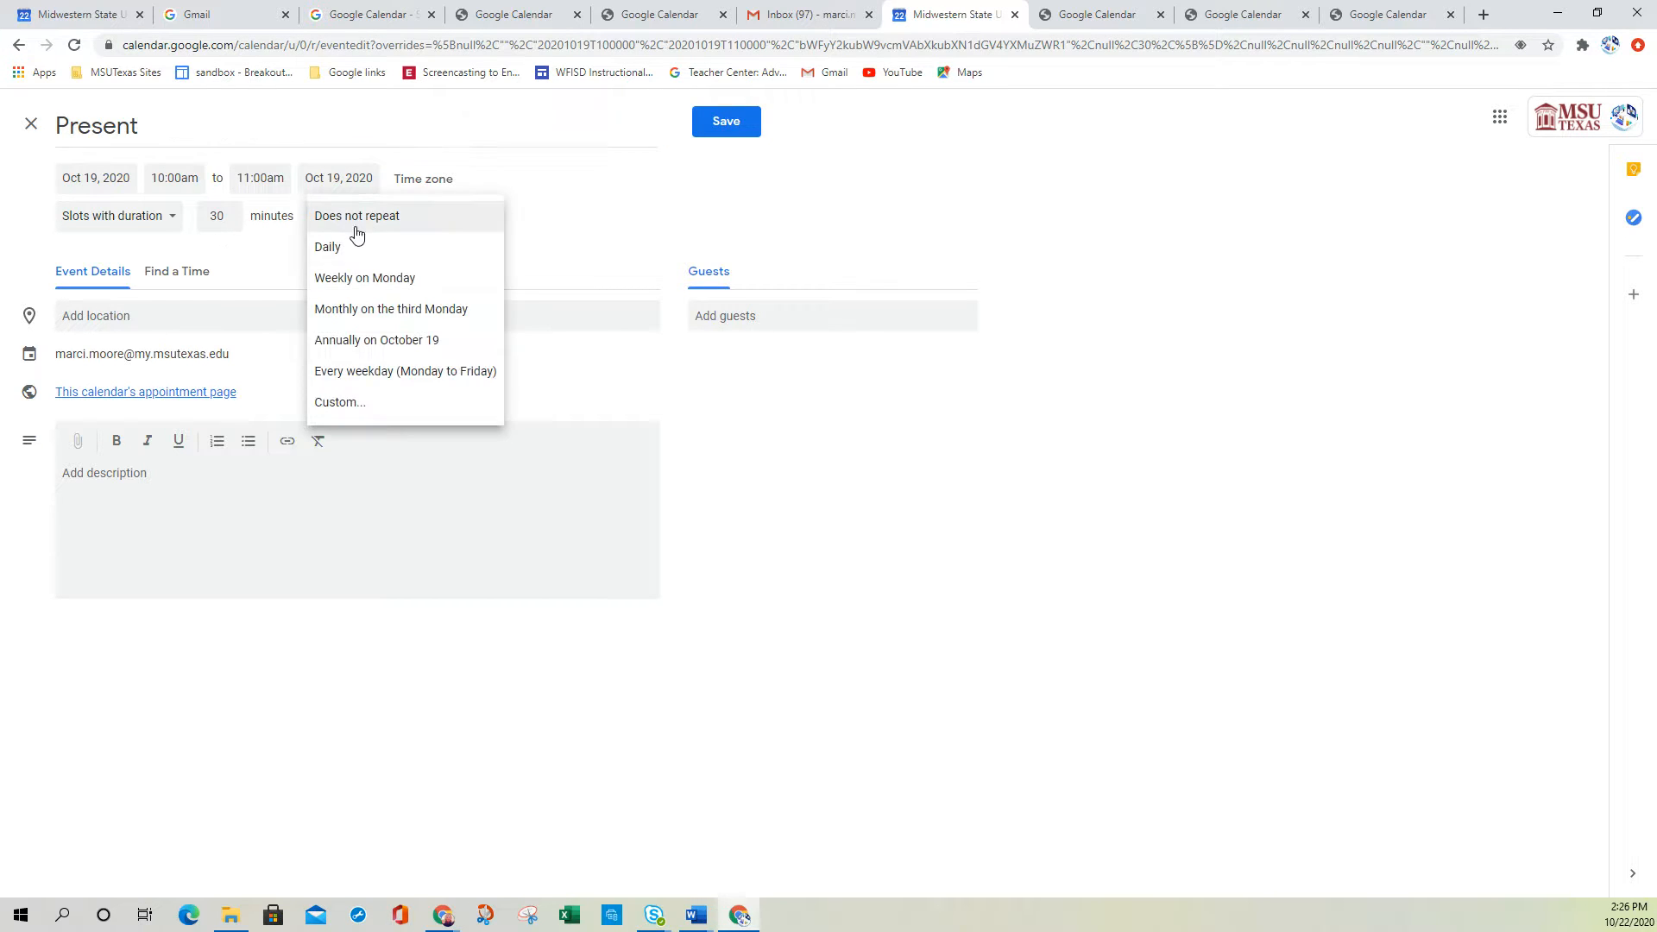
click(359, 371)
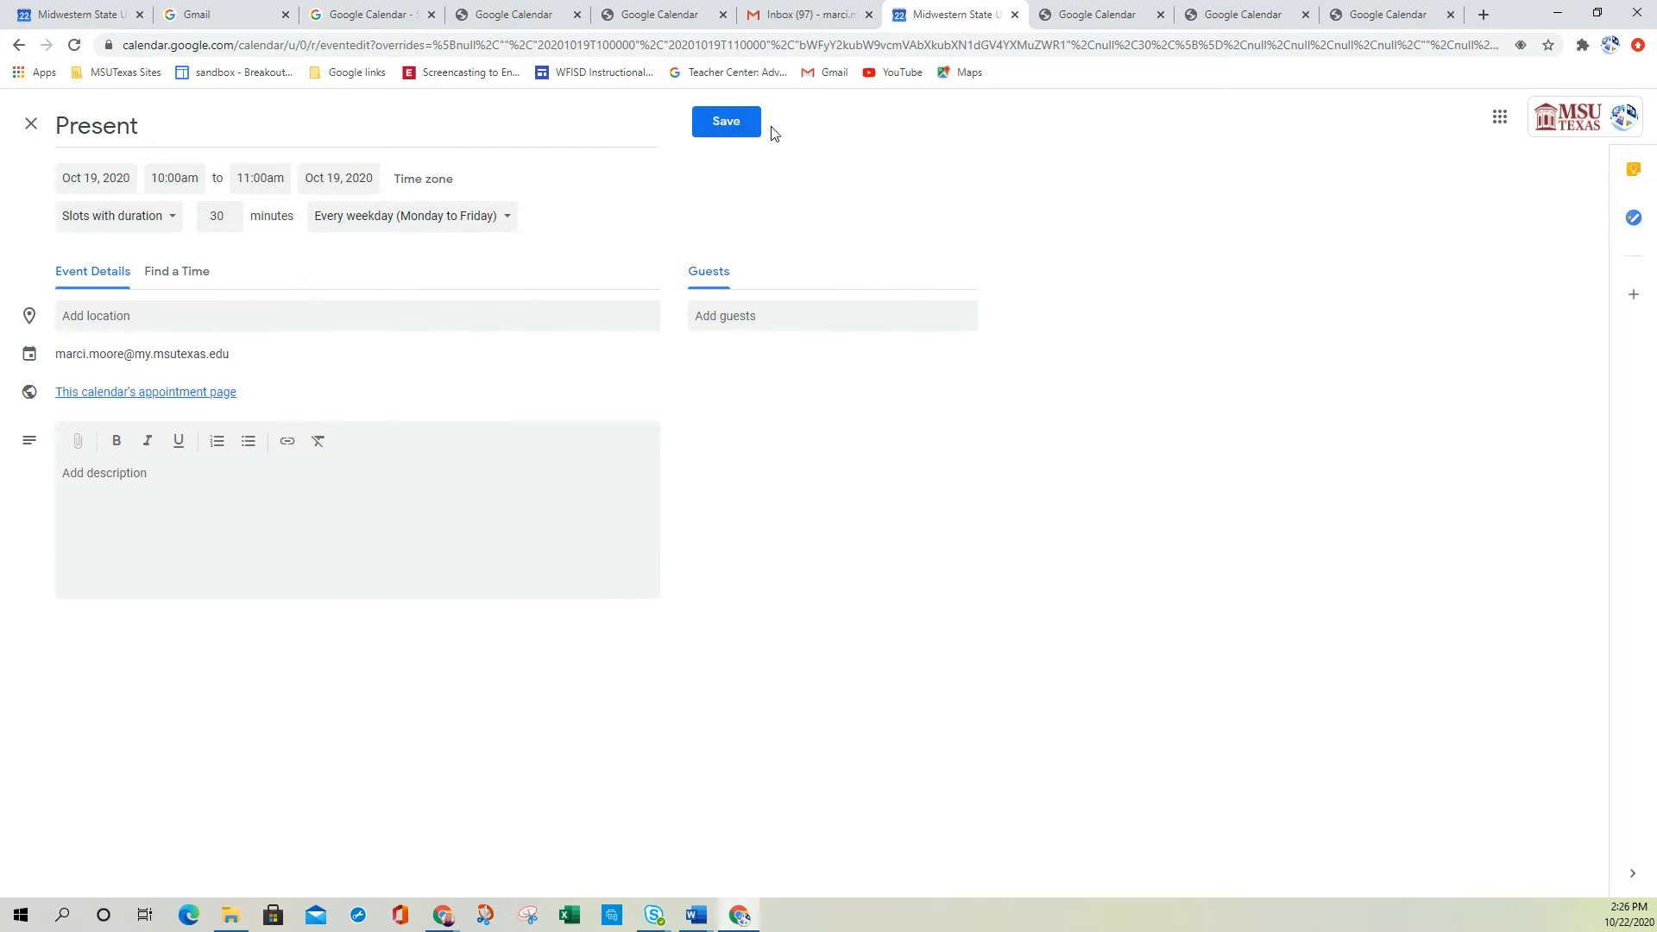
click(706, 123)
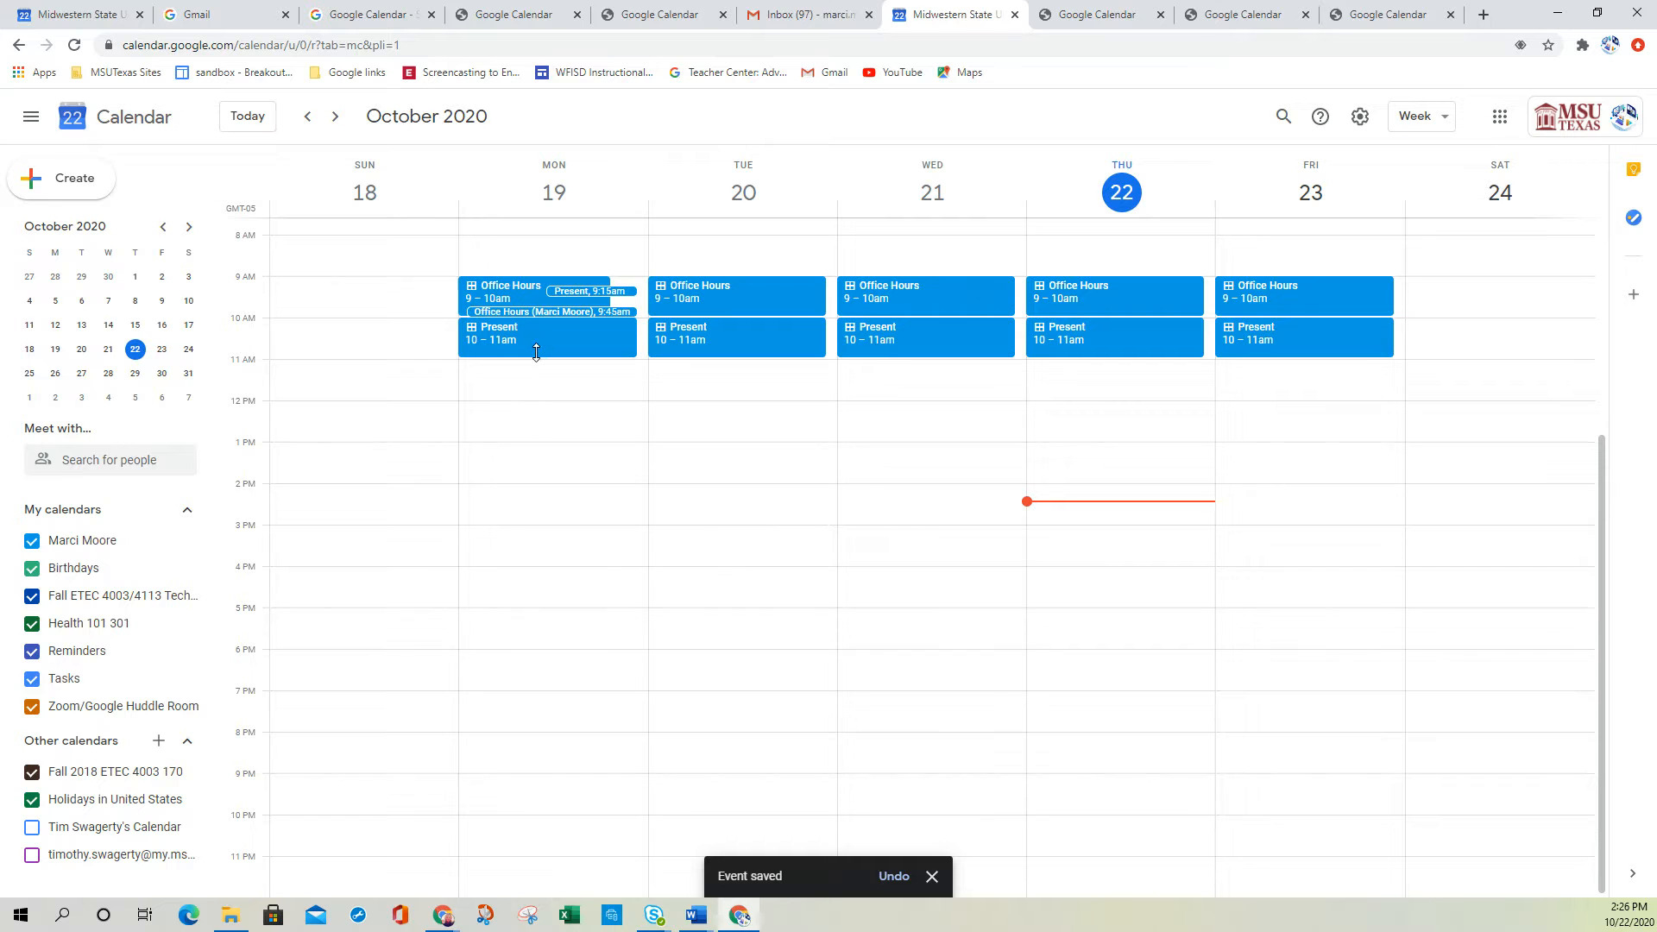